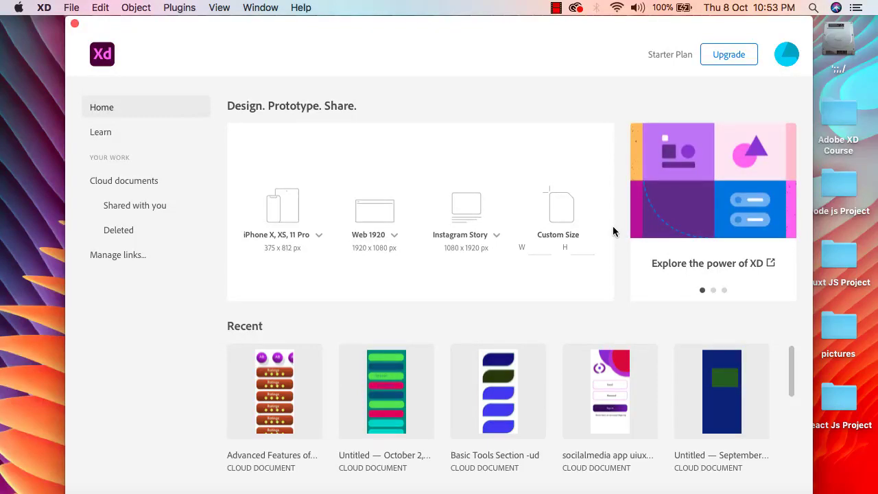
# - Create a new document with the iPhone X, XS, 11 Pro (375 × 812) preset
pyautogui.click(288, 237)
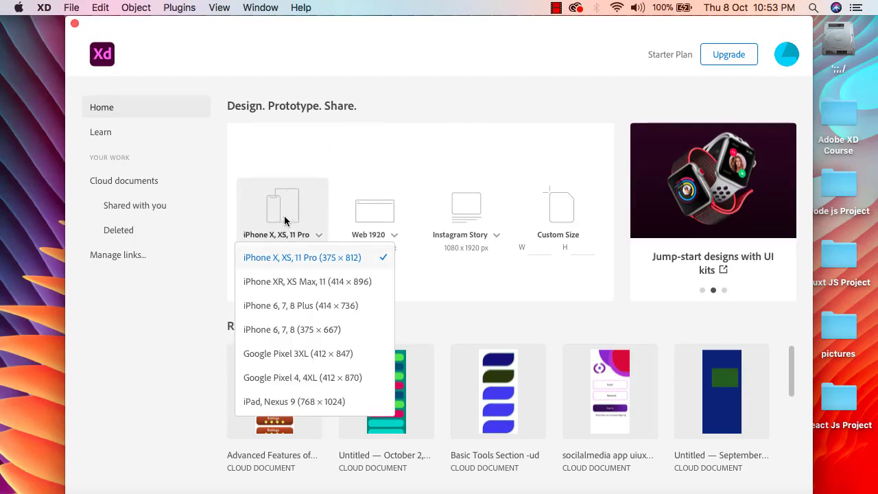
pyautogui.click(306, 202)
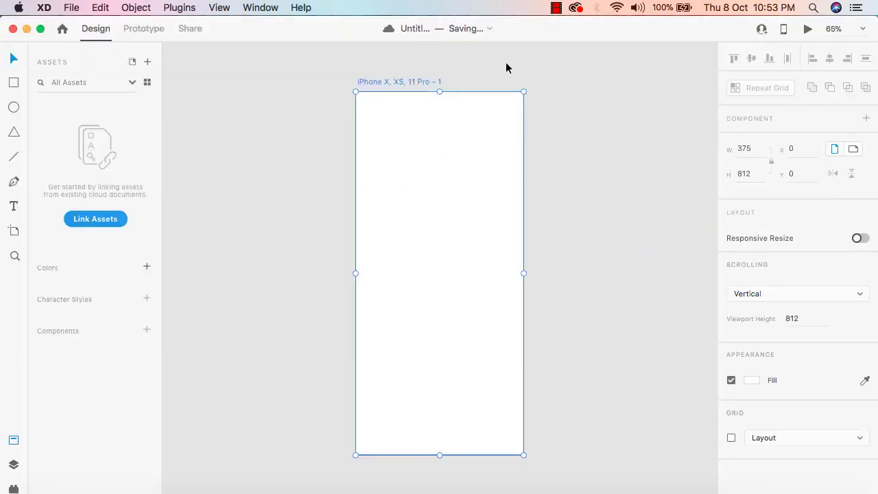
# - Narrow the document window so a strip of the desktop shows along its sides
pyautogui.click(40, 29)
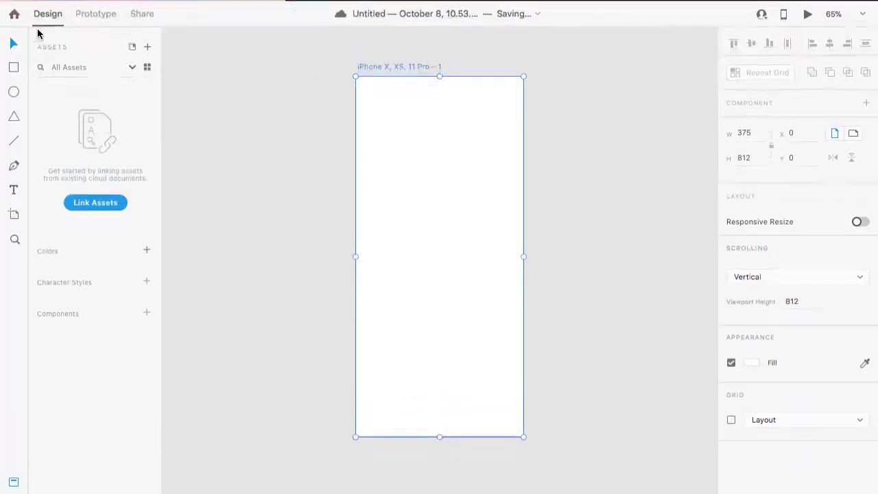
pyautogui.click(39, 28)
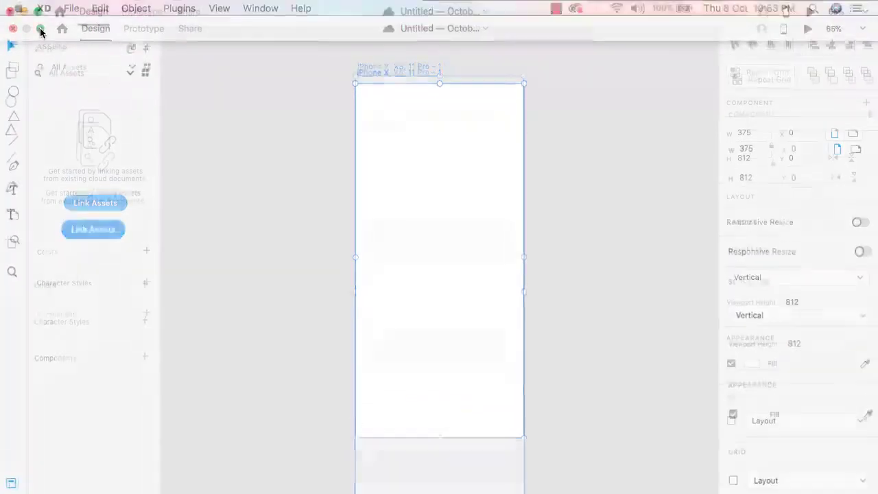
pyautogui.moveTo(4, 120); pyautogui.dragTo(59, 122)
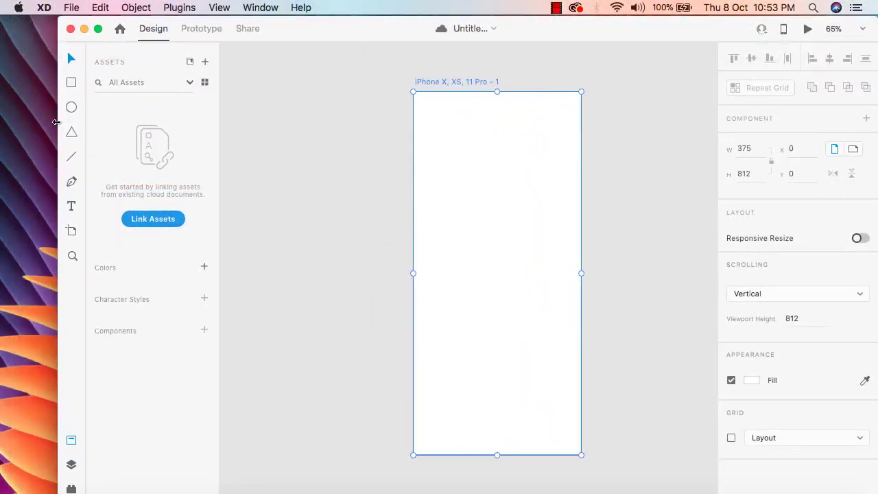
pyautogui.moveTo(687, 37)
pyautogui.mouseDown()
pyautogui.moveTo(659, 35)
pyautogui.moveTo(681, 36)
pyautogui.mouseUp()
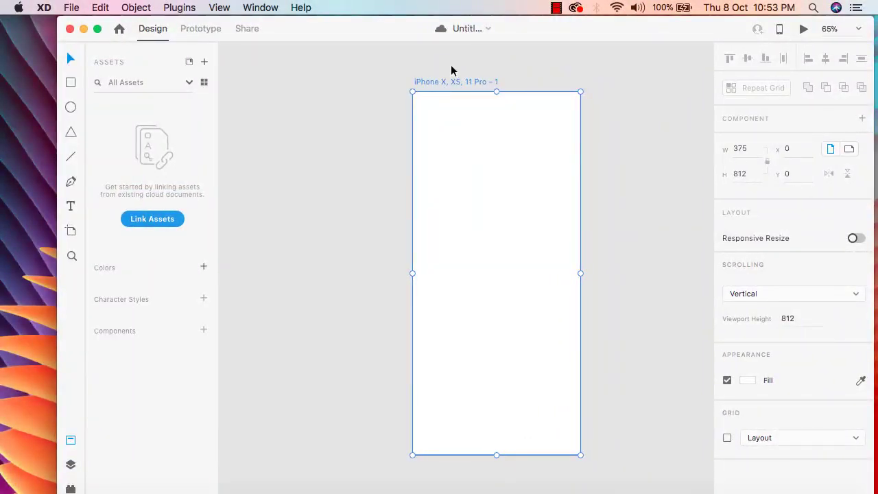
# - Rename the iPhone artboard as Home
pyautogui.doubleClick(463, 83)
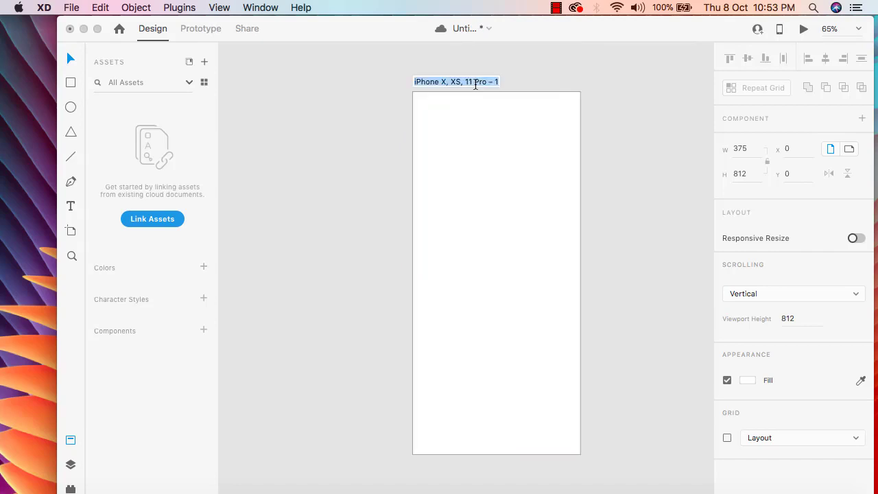
pyautogui.press('BackSpace')
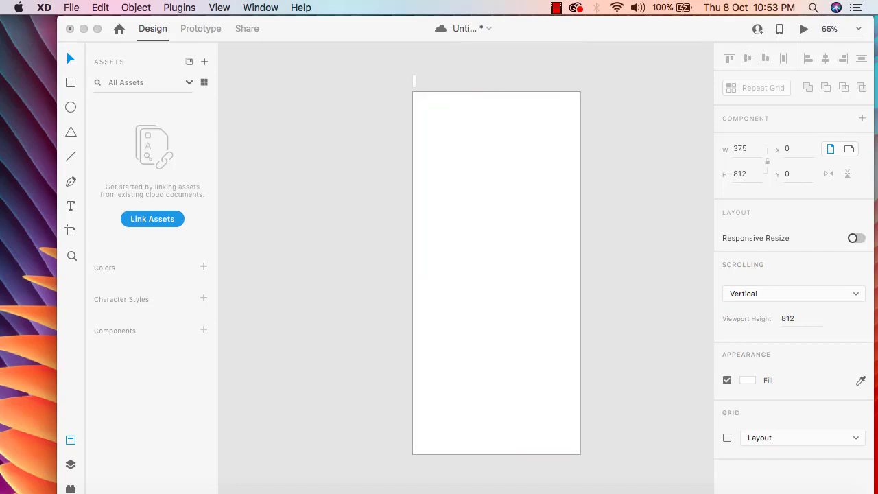
pyautogui.write('Home')
pyautogui.press('Return')
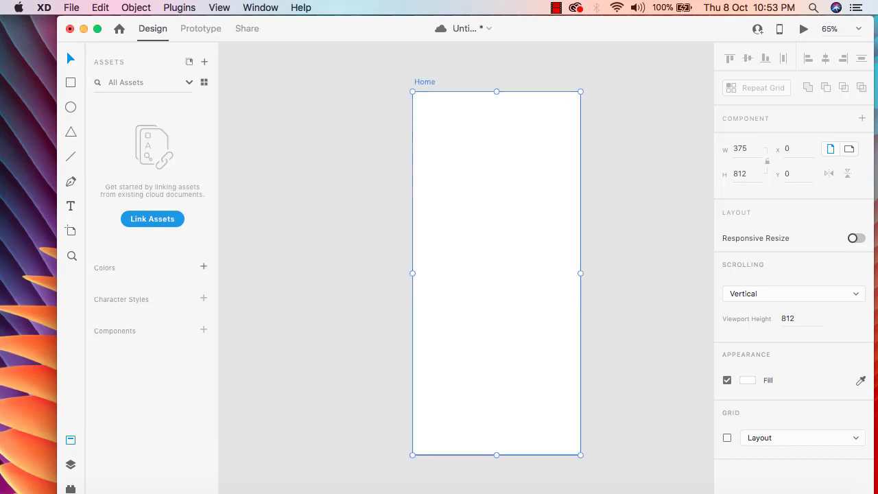
# - Move the Home artboard left to about X -312, Y -2 to free space beside it
pyautogui.click(367, 120)
pyautogui.click(444, 194)
pyautogui.moveTo(430, 83); pyautogui.dragTo(291, 82)
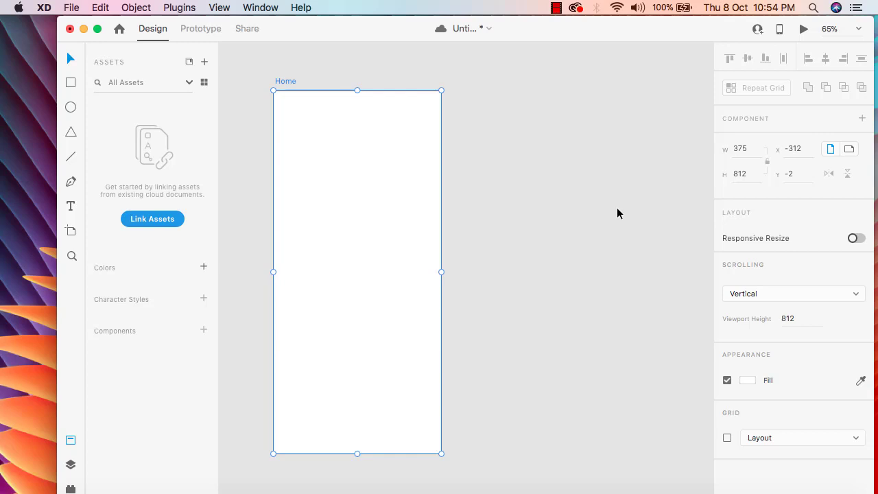
# - Add a second 375 × 812 artboard to the right of the Home artboard
pyautogui.click(69, 234)
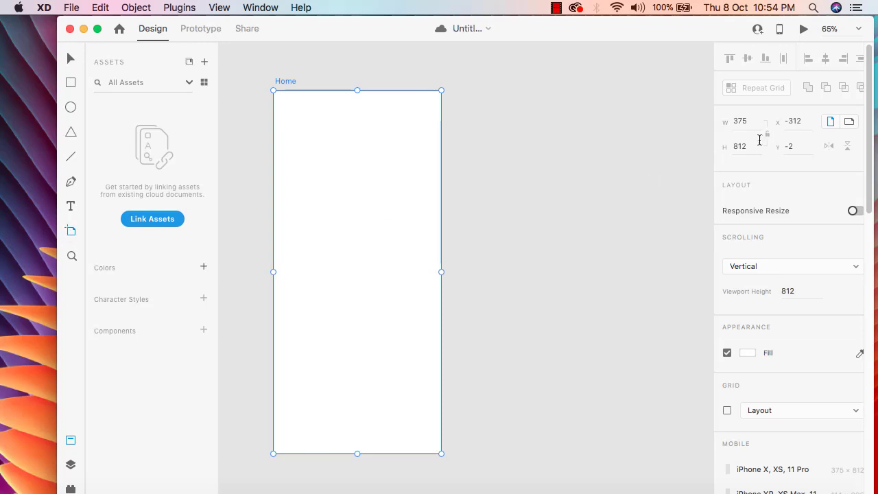
pyautogui.click(641, 159)
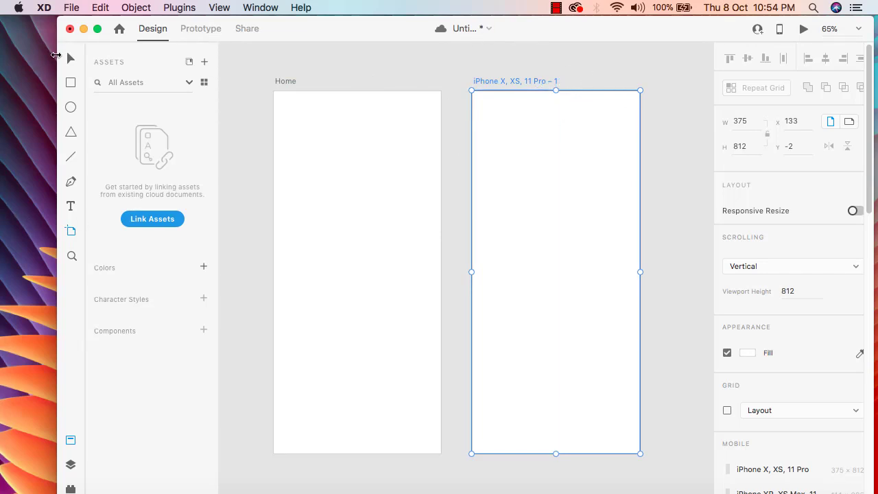
pyautogui.click(70, 60)
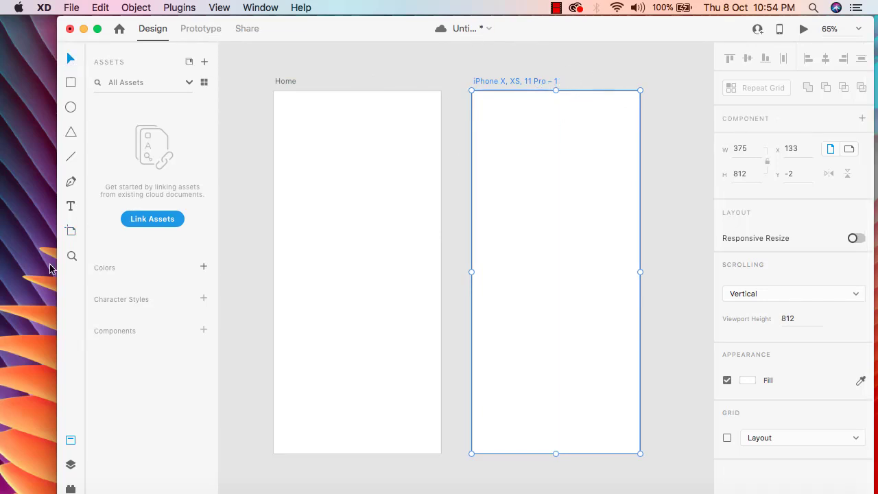
pyautogui.click(72, 232)
pyautogui.click(468, 66)
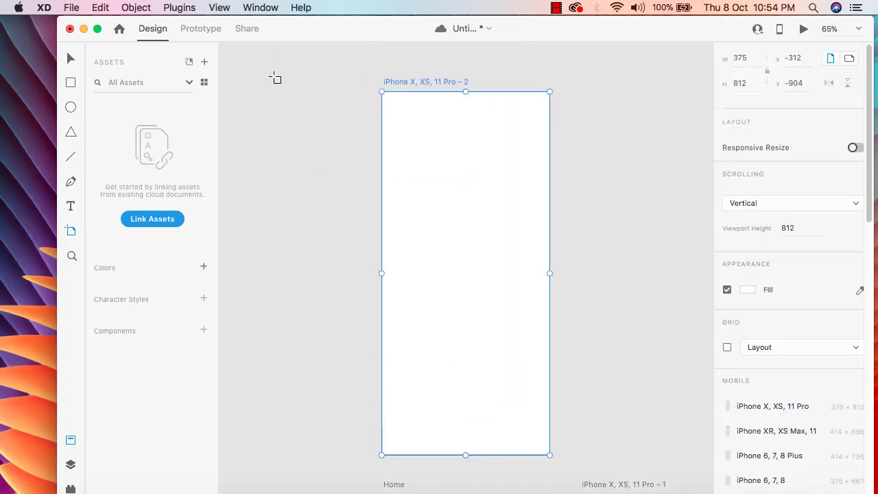
pyautogui.press('Delete')
pyautogui.scroll(-4, 387, 237)
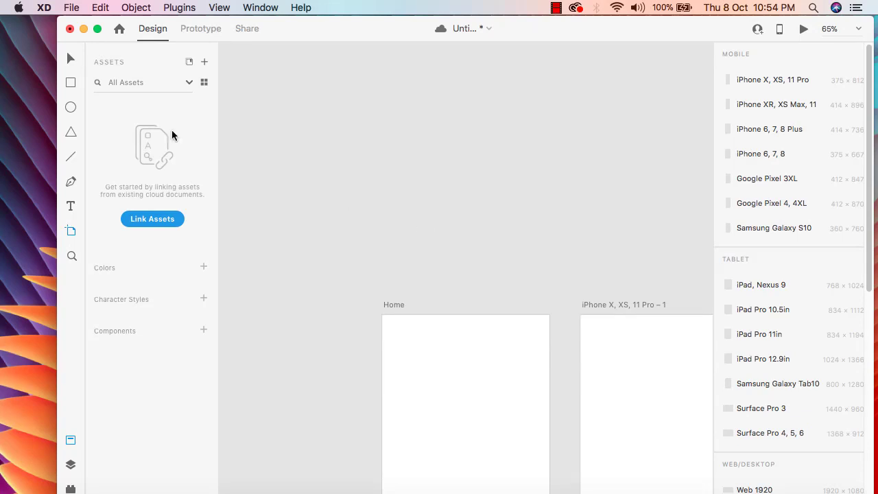
pyautogui.click(71, 58)
# - Move both artboards up and to the left, level with each other, with the second one at about X -8, Y -141
pyautogui.scroll(-3, 412, 238)
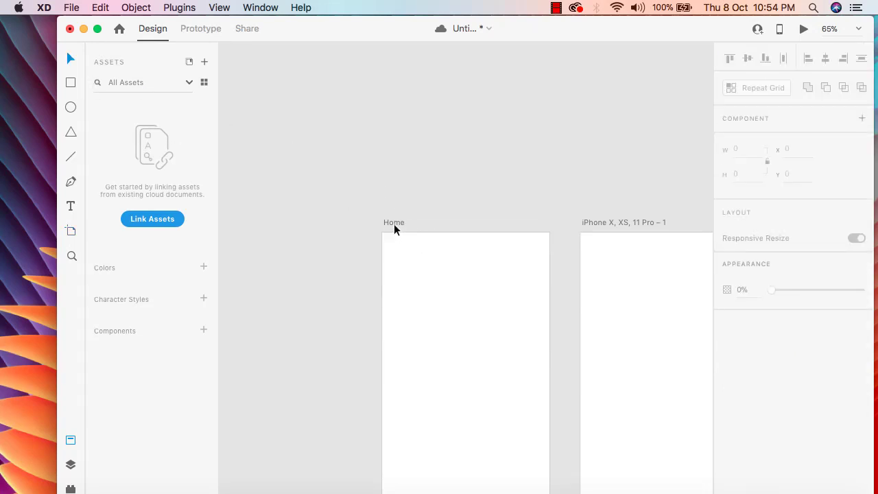
pyautogui.moveTo(395, 225); pyautogui.dragTo(330, 163)
pyautogui.moveTo(632, 222); pyautogui.dragTo(572, 159)
# - Rename the second artboard as Page 1
pyautogui.doubleClick(572, 160)
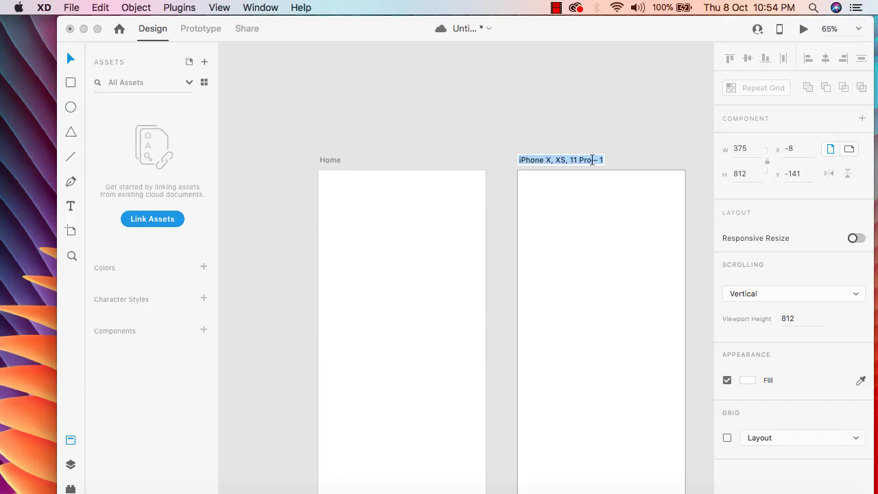
pyautogui.press('BackSpace')
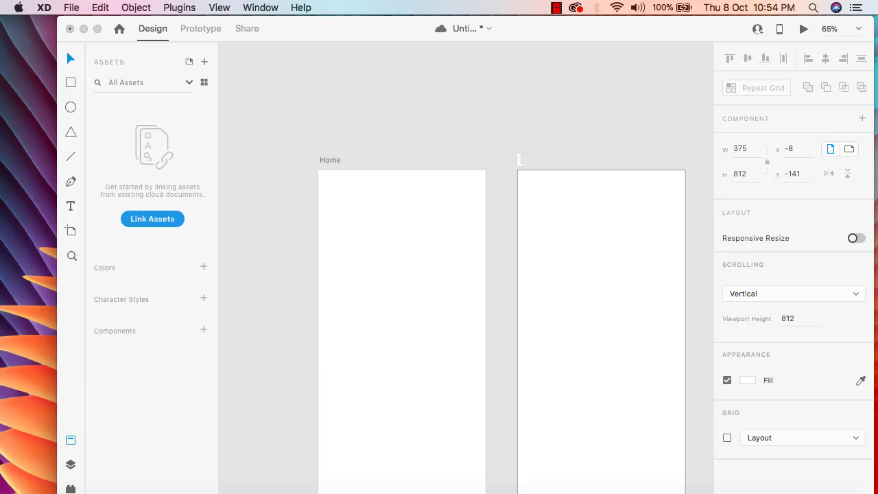
pyautogui.write('Page 1')
pyautogui.press('Return')
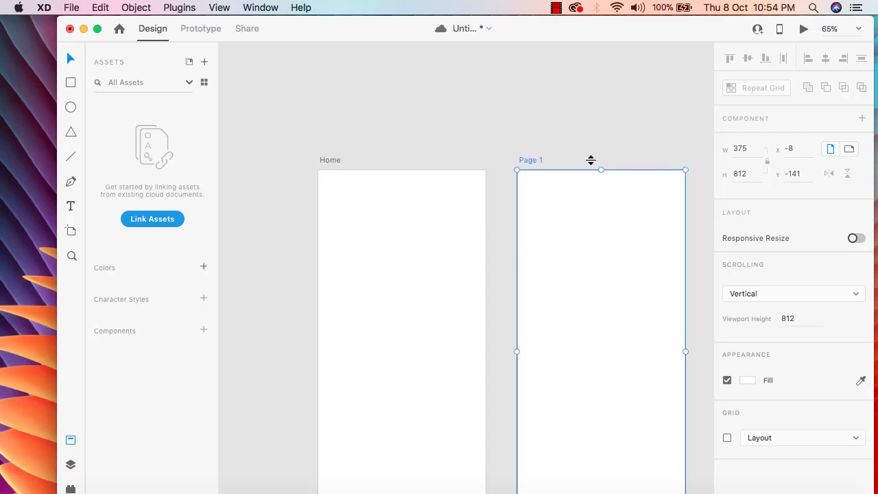
# - Shift the Home artboard left to about X -567 and move the Page 1 artboard slightly left, keeping both level
pyautogui.click(521, 139)
pyautogui.scroll(-2, 522, 137)
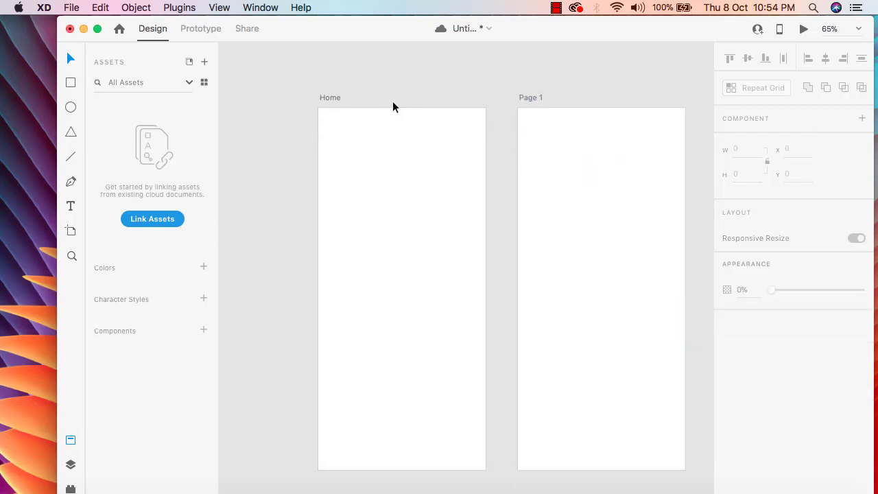
pyautogui.moveTo(335, 100); pyautogui.dragTo(284, 96)
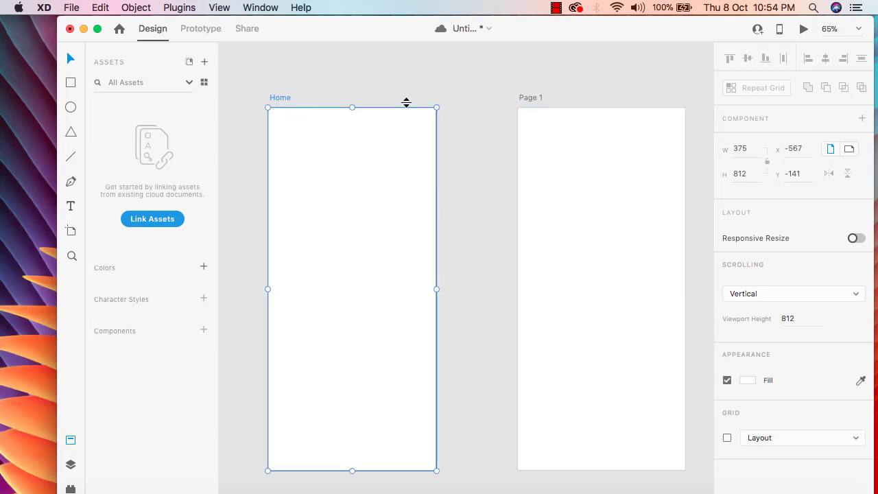
pyautogui.moveTo(535, 96); pyautogui.dragTo(511, 97)
# - Fill the Home artboard with a solid blue, about #3214D9
pyautogui.click(368, 184)
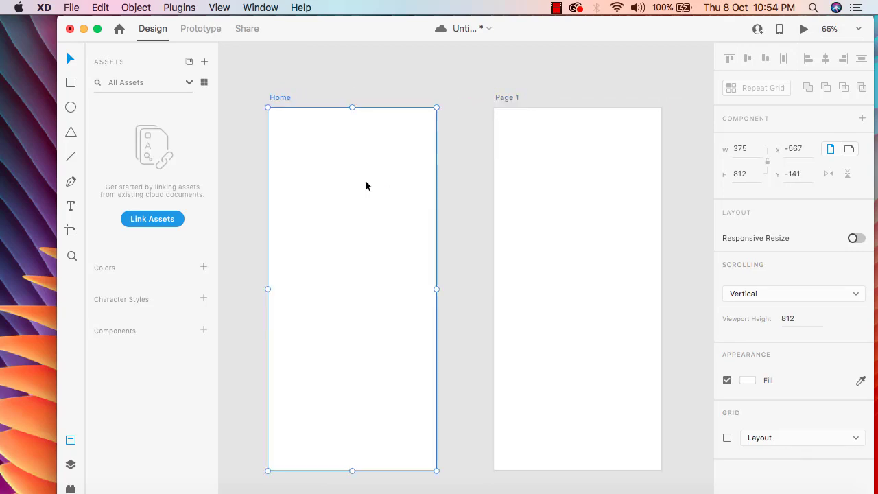
pyautogui.click(748, 382)
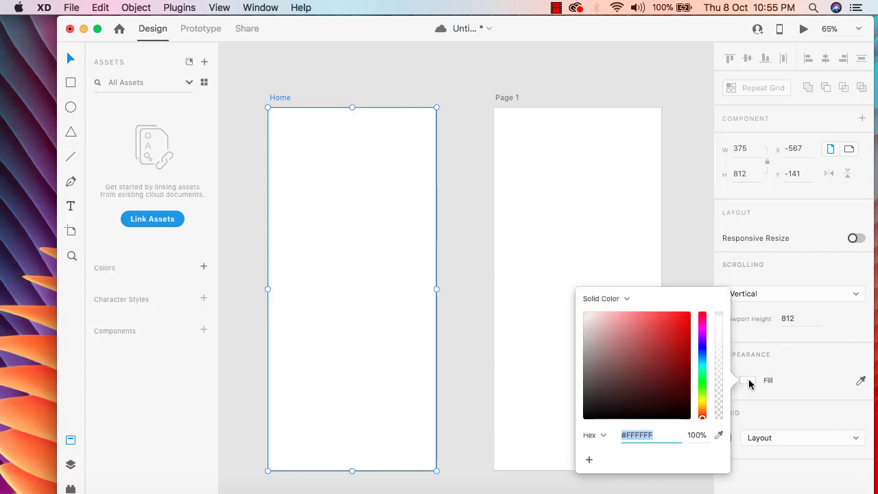
pyautogui.click(702, 344)
pyautogui.click(682, 335)
pyautogui.moveTo(682, 334); pyautogui.dragTo(680, 328)
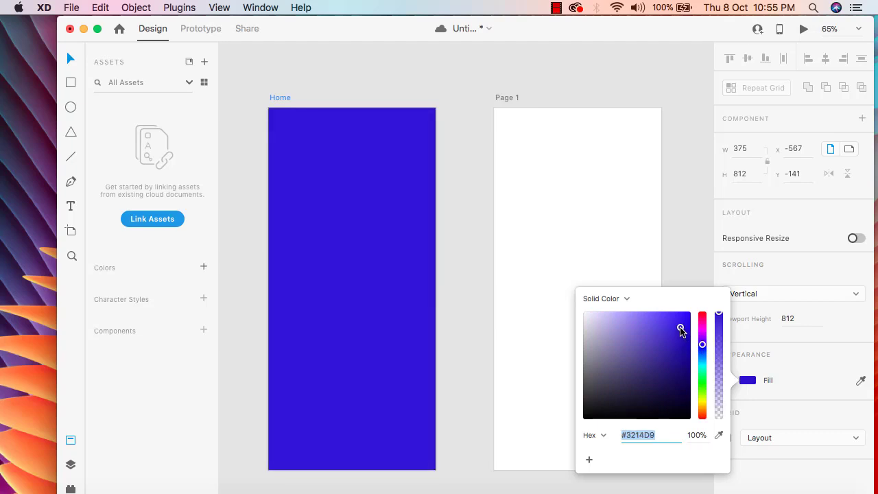
# - Change the Home artboard's fill to a linear gradient and move its upper color stop down and right into the lower part of the artboard
pyautogui.click(626, 300)
pyautogui.click(629, 309)
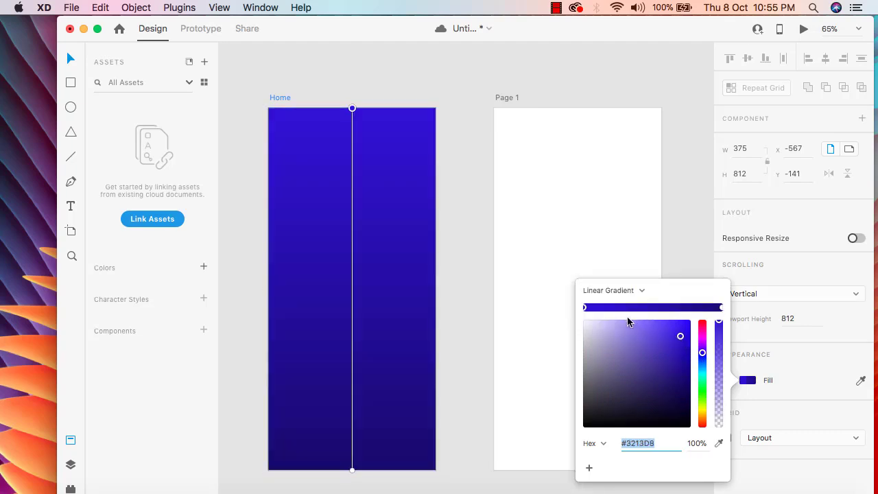
pyautogui.moveTo(353, 109); pyautogui.dragTo(393, 363)
pyautogui.click(431, 68)
pyautogui.click(432, 73)
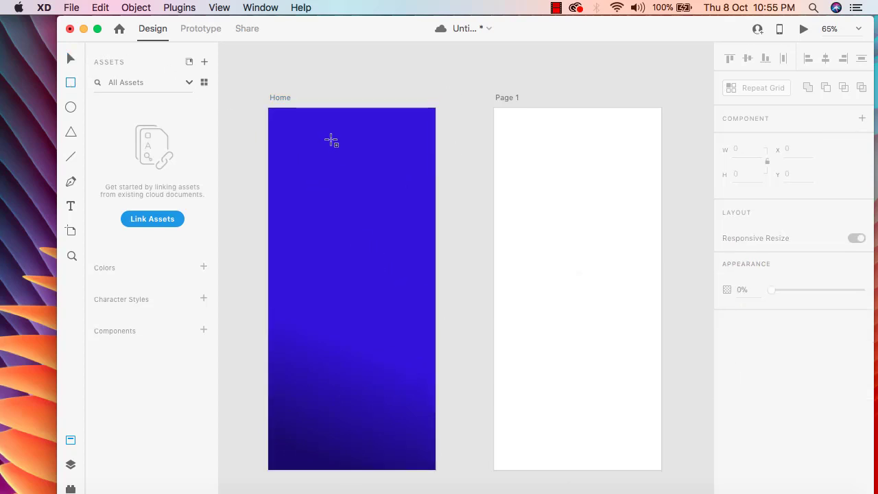
# - Draw an ellipse about 104 by 108 near the top center of the Home artboard
pyautogui.moveTo(331, 137); pyautogui.dragTo(335, 163)
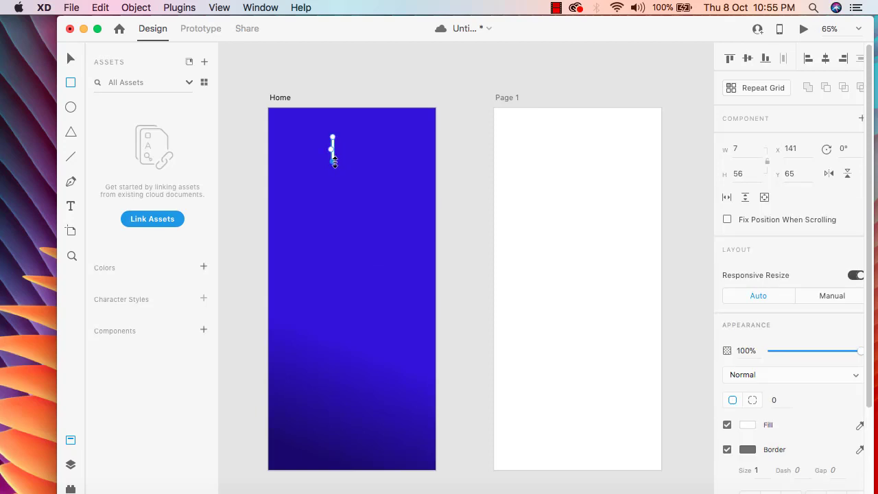
pyautogui.press('super+z')
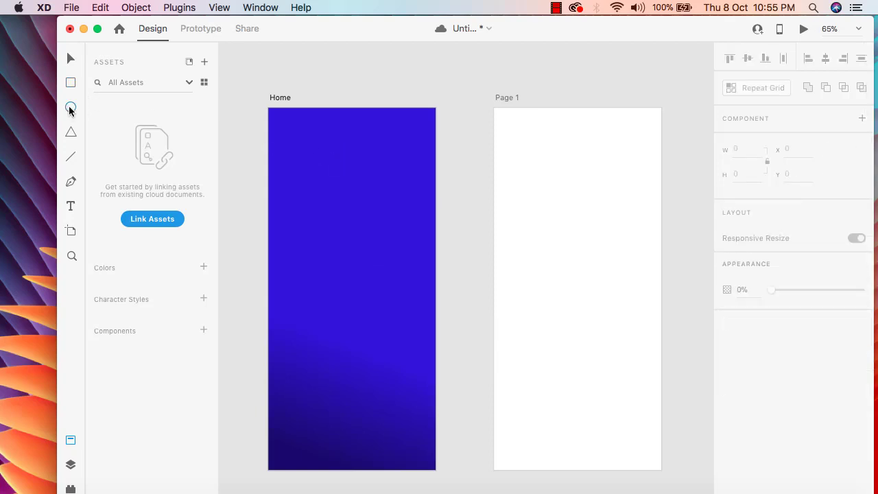
pyautogui.click(71, 107)
pyautogui.moveTo(327, 138)
pyautogui.mouseDown()
pyautogui.moveTo(336, 162)
pyautogui.moveTo(374, 189)
pyautogui.mouseUp()
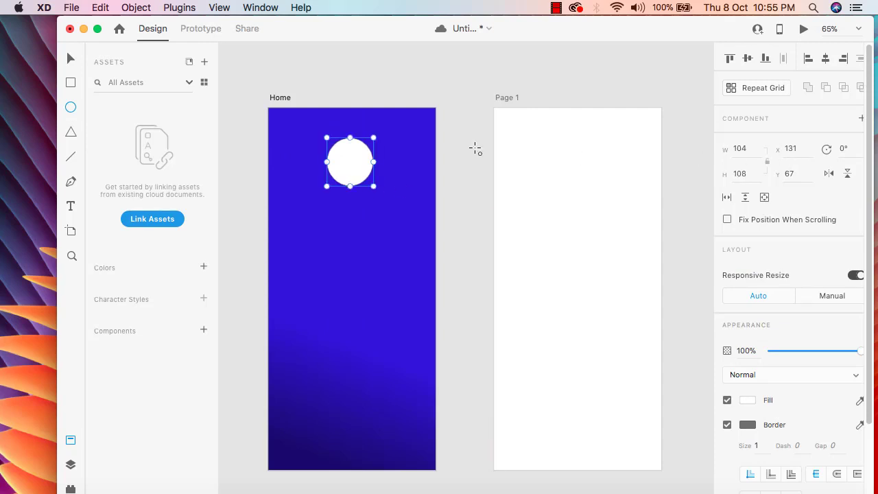
pyautogui.click(69, 60)
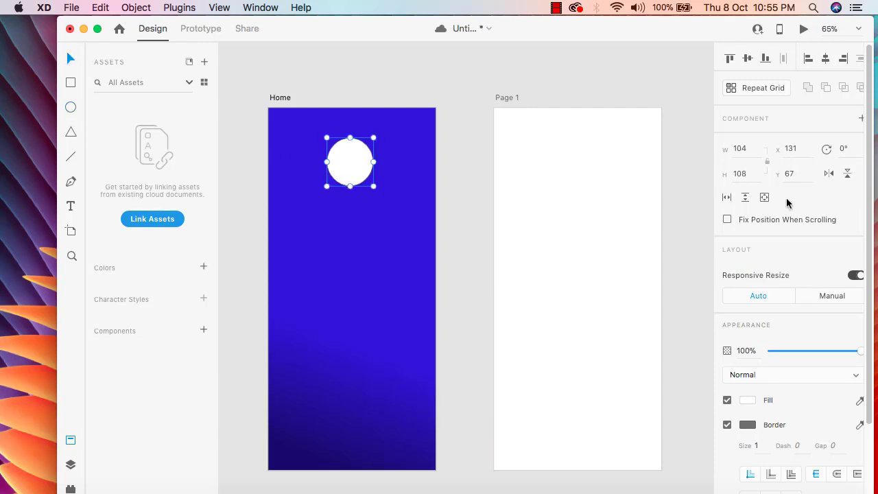
# - Set the ellipse's height to 104 to make it a perfect circle
pyautogui.click(743, 173)
pyautogui.press('BackSpace')
pyautogui.write('104')
pyautogui.click(382, 76)
# - Fill the circle on the Home artboard with a bright yellow-green solid color
pyautogui.click(356, 161)
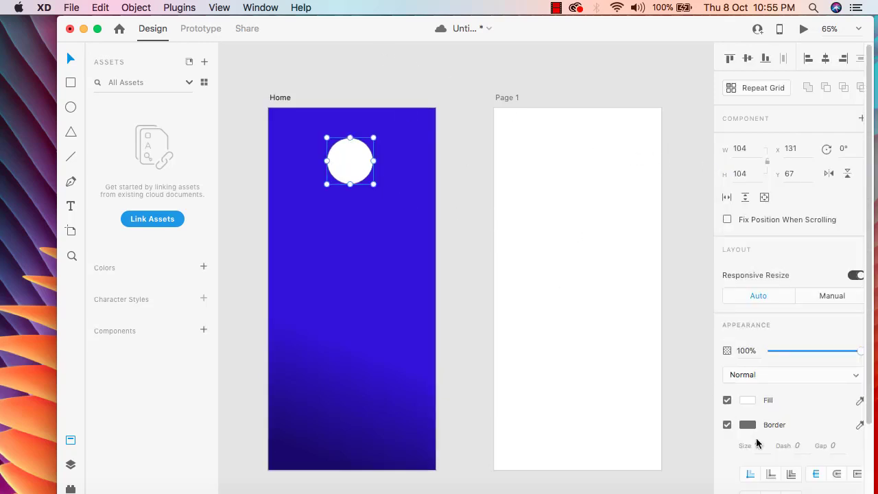
pyautogui.click(748, 401)
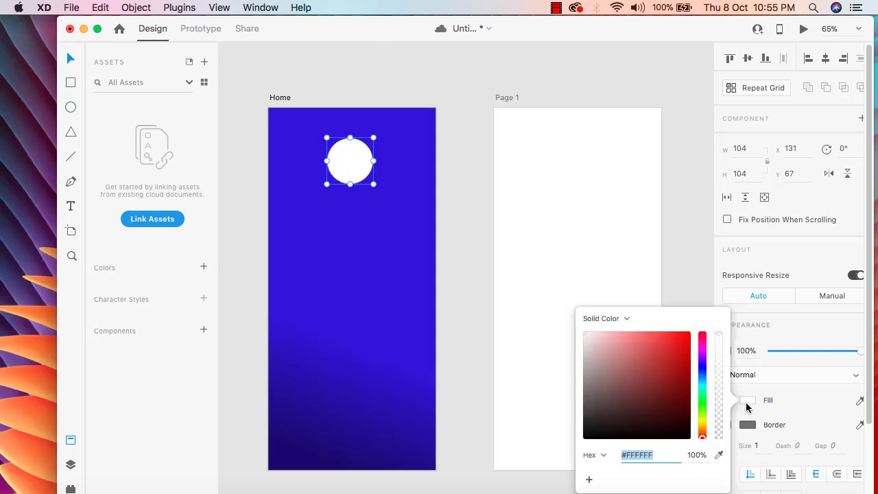
pyautogui.click(701, 397)
pyautogui.click(679, 369)
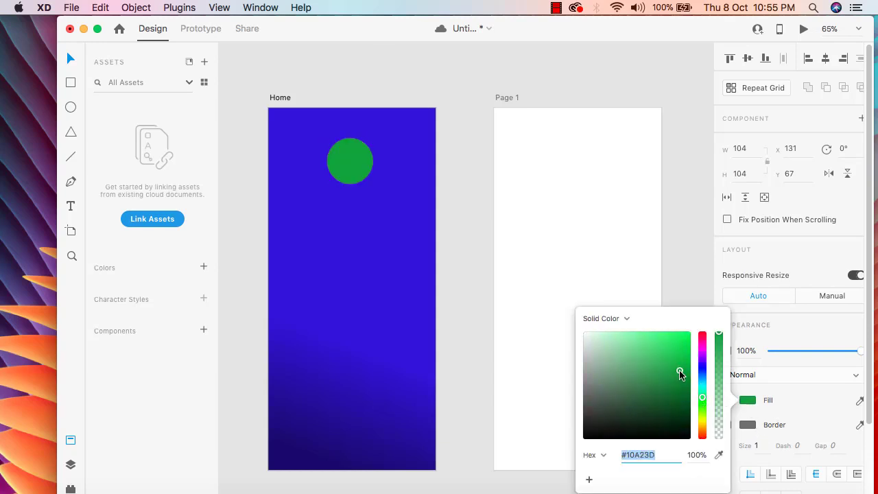
pyautogui.click(704, 418)
pyautogui.click(683, 335)
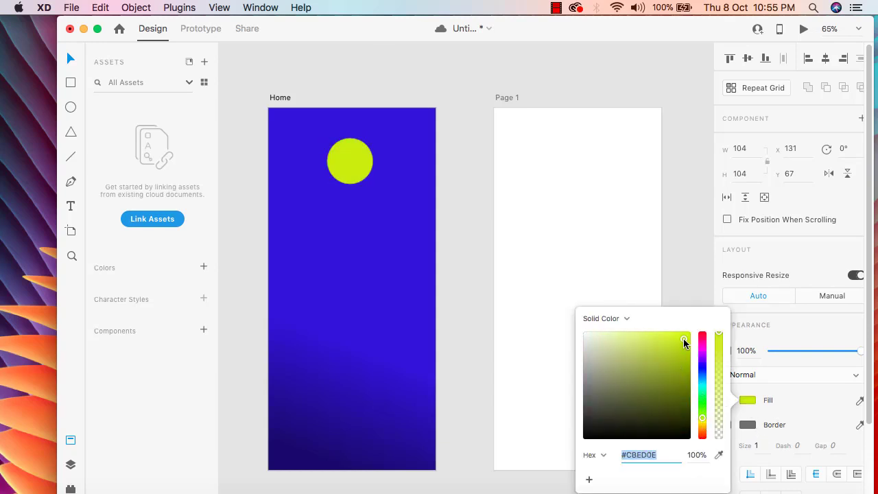
pyautogui.click(440, 96)
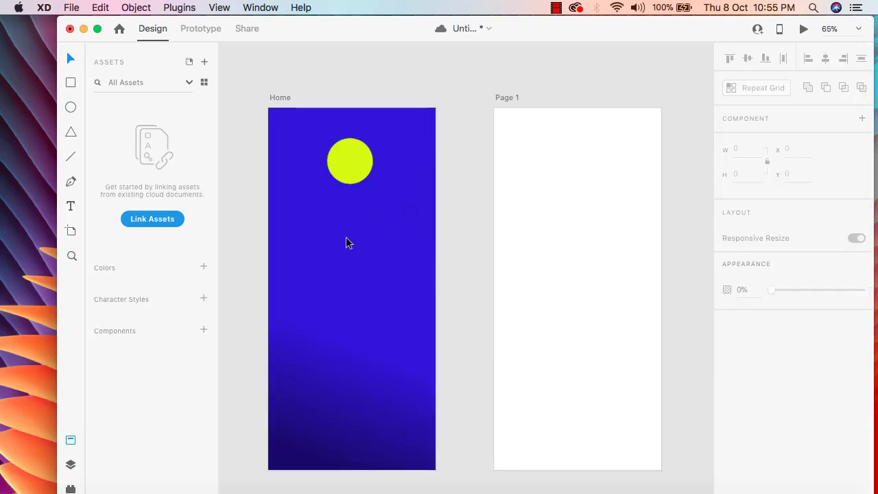
# - Draw a rectangle about 343 by 326 below the circle on the Home artboard, positioned at about X 16, Y 222
pyautogui.click(71, 83)
pyautogui.moveTo(284, 203)
pyautogui.mouseDown()
pyautogui.moveTo(293, 218)
pyautogui.moveTo(389, 257)
pyautogui.moveTo(430, 251)
pyautogui.mouseUp()
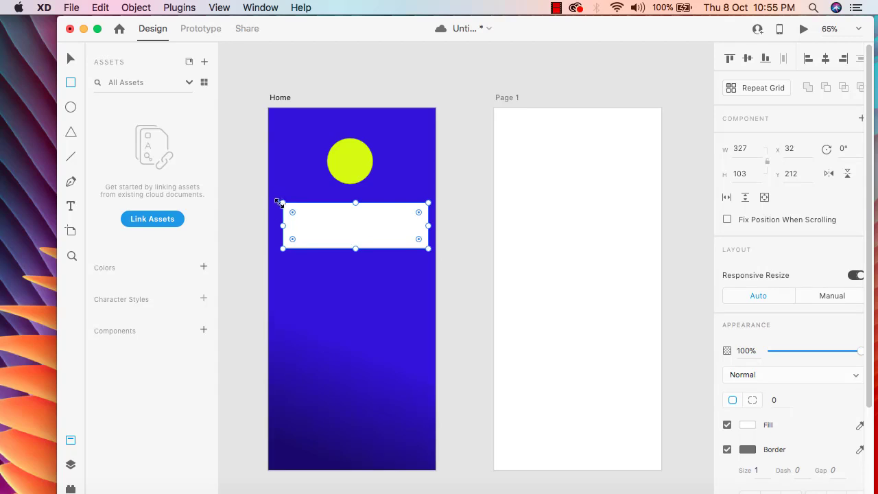
pyautogui.moveTo(281, 203); pyautogui.dragTo(275, 198)
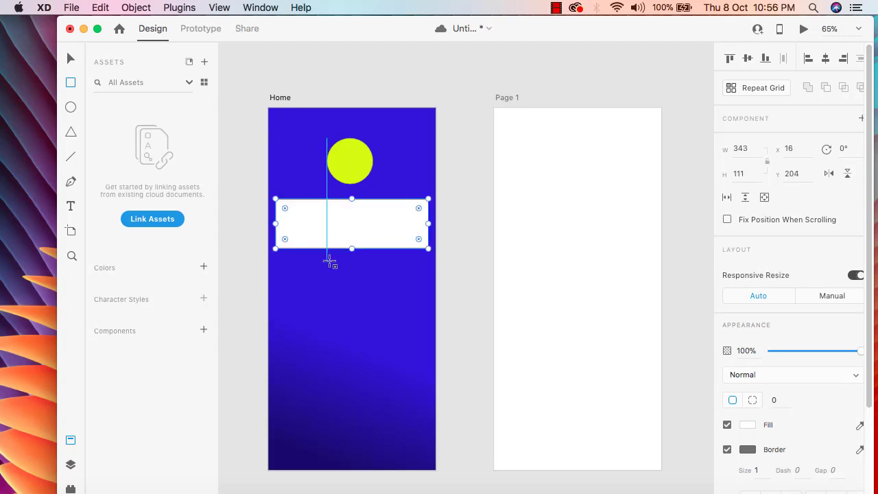
pyautogui.moveTo(352, 251); pyautogui.dragTo(347, 345)
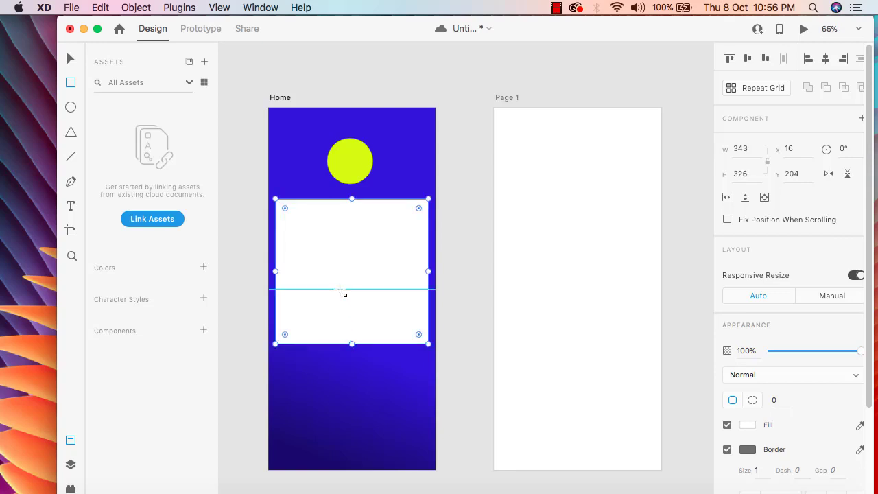
pyautogui.click(72, 61)
pyautogui.moveTo(347, 253); pyautogui.dragTo(346, 262)
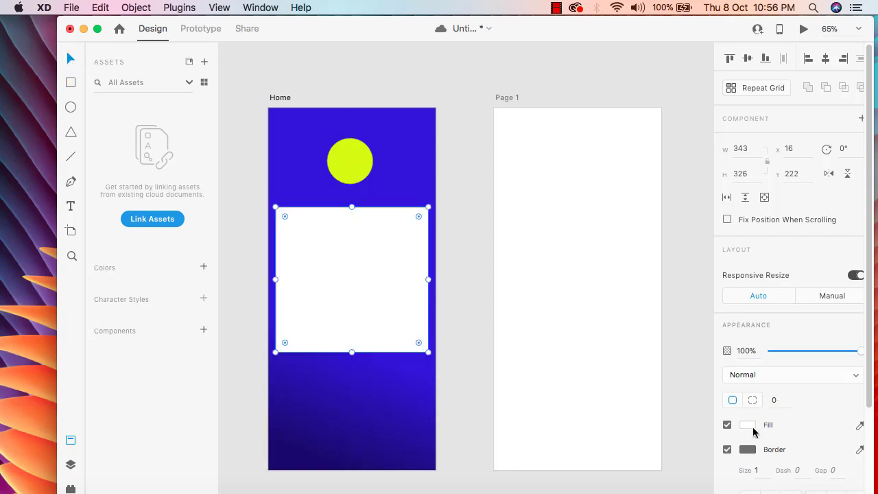
# - Fill the large rectangle on the Home artboard with the solid mustard yellow #BAA711
pyautogui.click(747, 425)
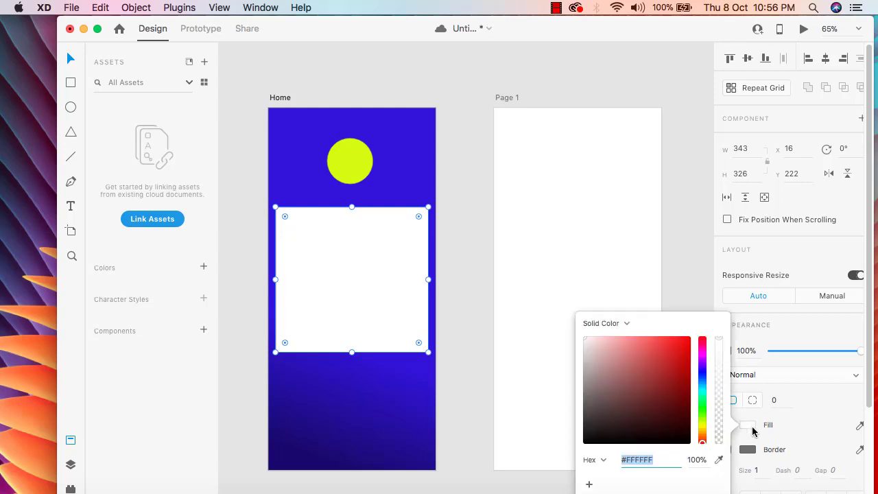
pyautogui.click(701, 400)
pyautogui.click(702, 373)
pyautogui.click(680, 355)
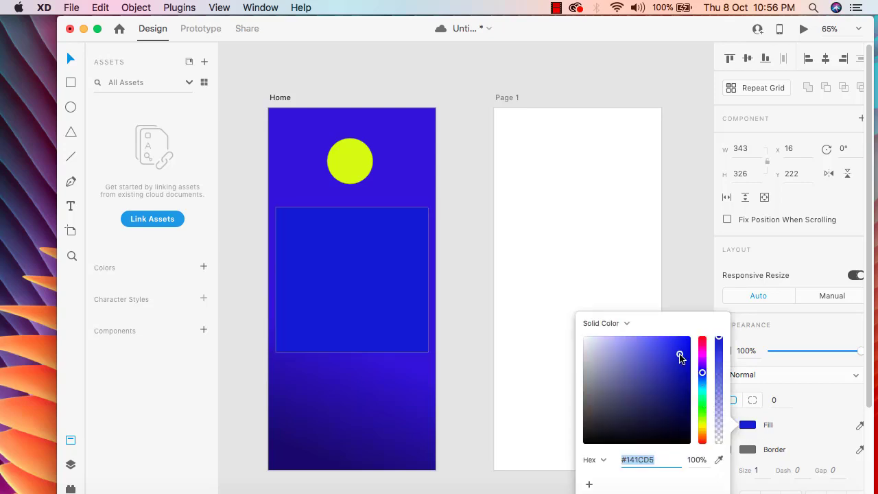
pyautogui.moveTo(680, 356); pyautogui.dragTo(606, 426)
pyautogui.click(702, 353)
pyautogui.click(684, 344)
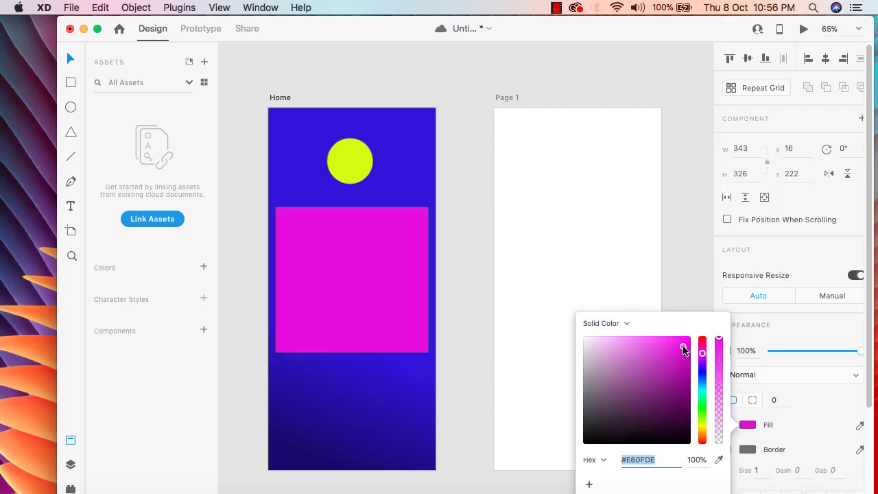
pyautogui.click(680, 365)
pyautogui.click(702, 438)
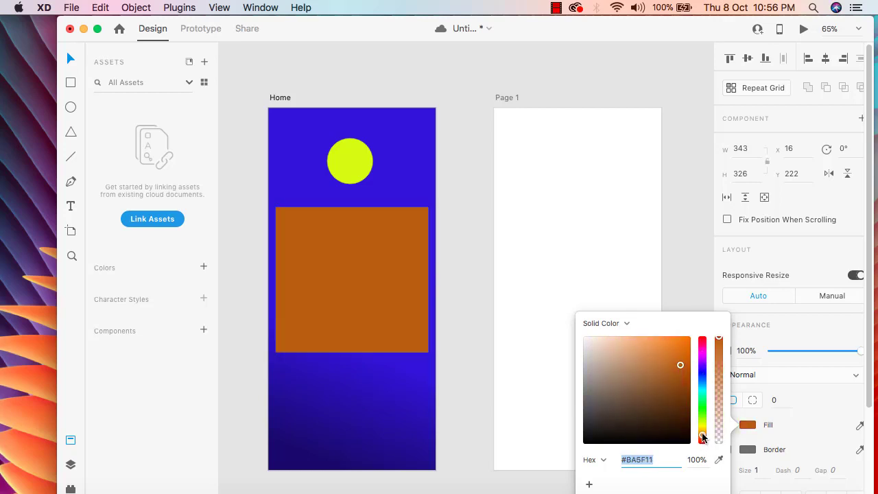
pyautogui.click(702, 426)
pyautogui.moveTo(703, 425); pyautogui.dragTo(703, 430)
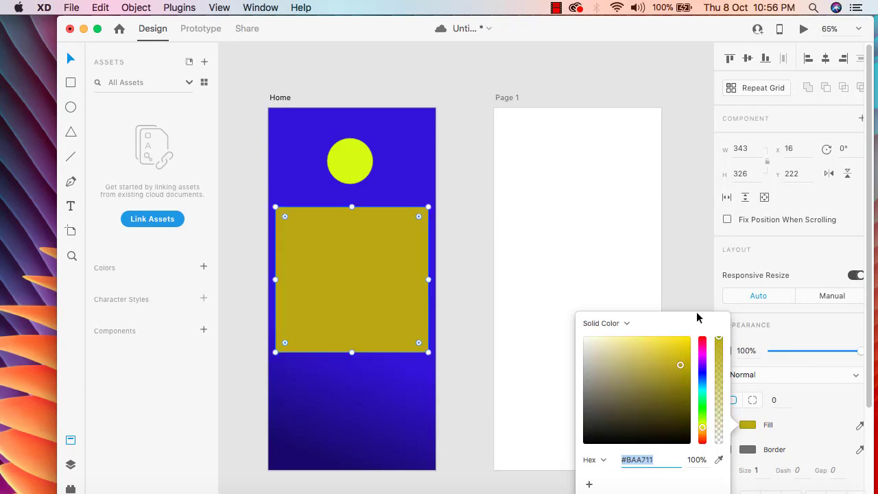
# - Round all corners of the mustard rectangle to a radius of 30
pyautogui.click(420, 219)
pyautogui.moveTo(418, 216); pyautogui.dragTo(415, 220)
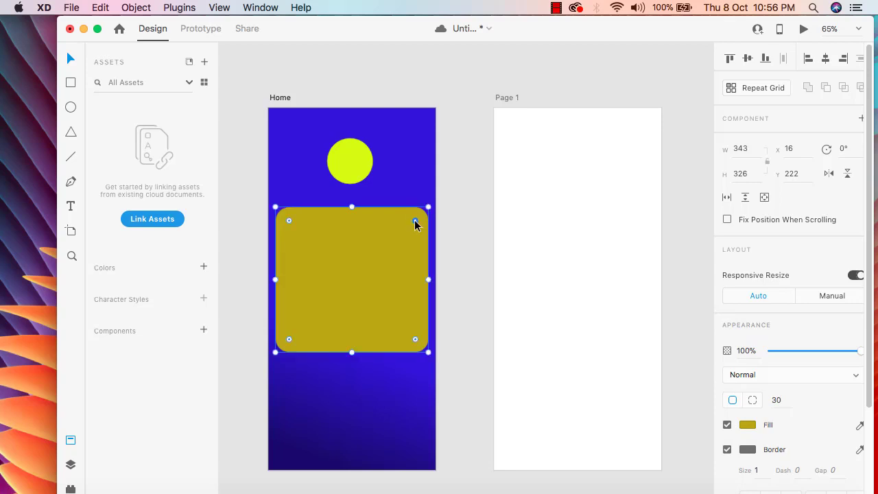
pyautogui.click(420, 88)
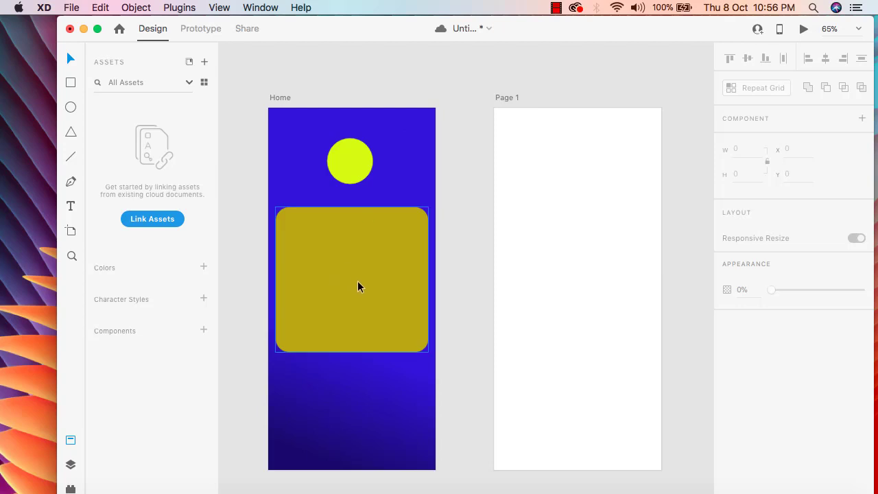
# - Move the rounded rectangle up to about Y 132 so it overlaps the circle, and bring the circle to the front
pyautogui.moveTo(361, 287); pyautogui.dragTo(363, 247)
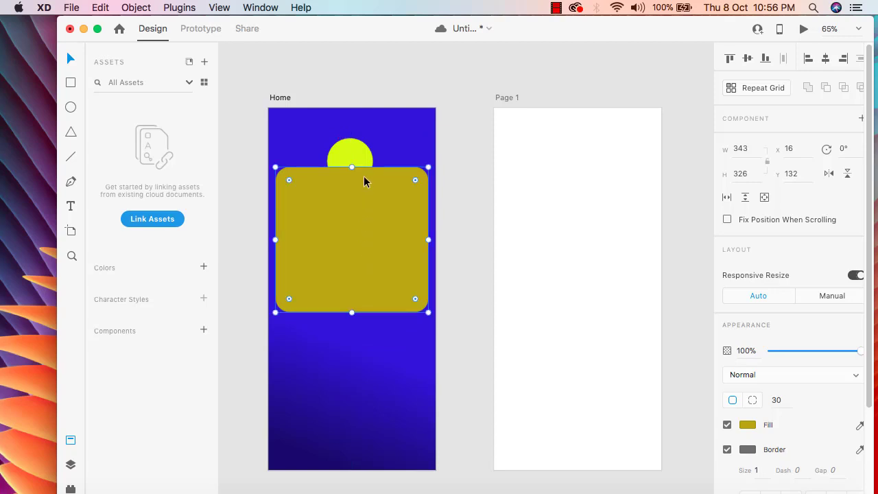
pyautogui.click(355, 156)
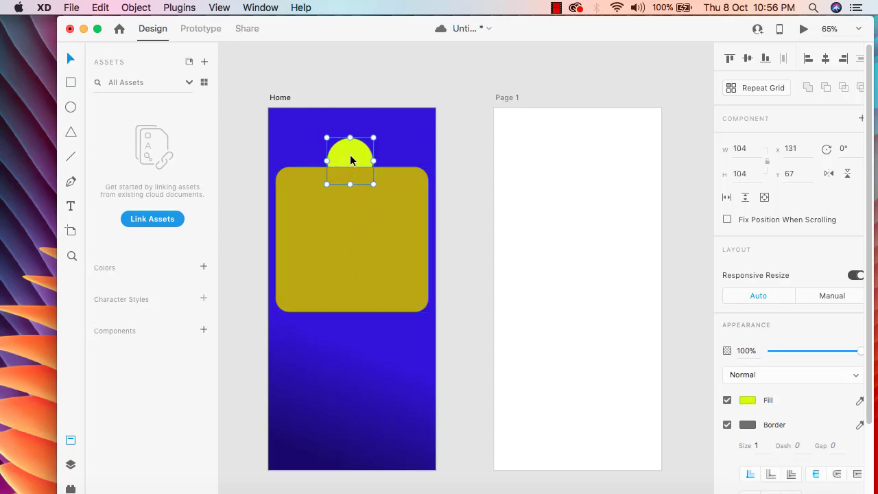
pyautogui.rightClick(350, 159)
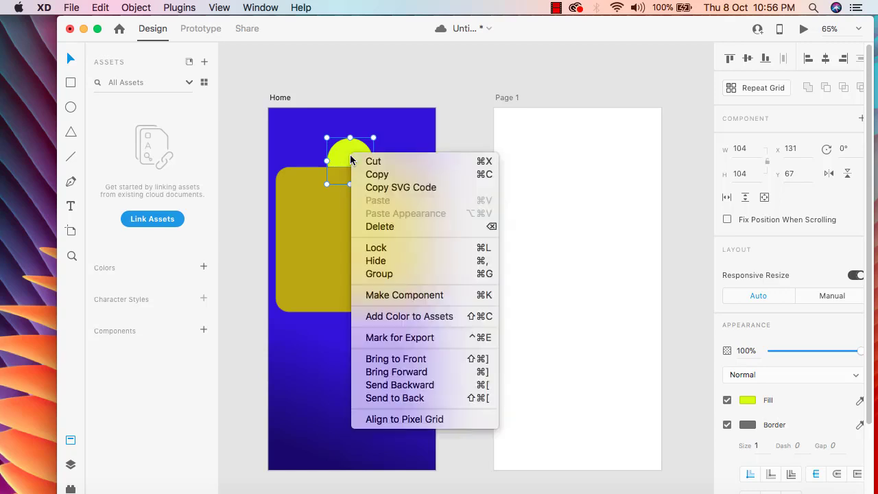
pyautogui.click(431, 360)
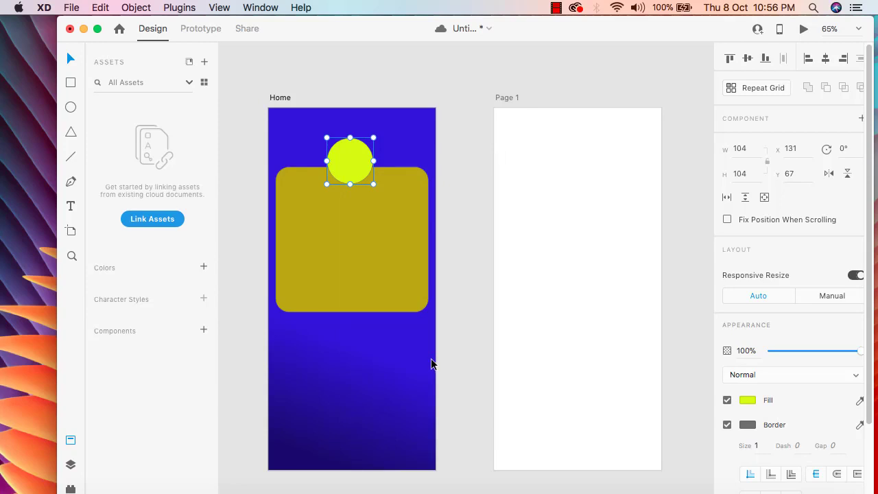
pyautogui.click(385, 88)
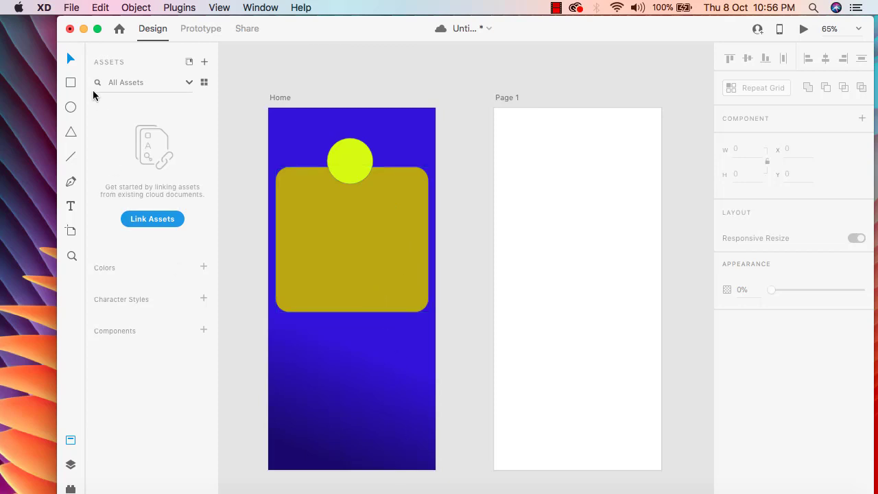
# - Draw a white rectangle about 309 by 64 inside the mustard panel and move it to about X 29, Y 209
pyautogui.click(70, 83)
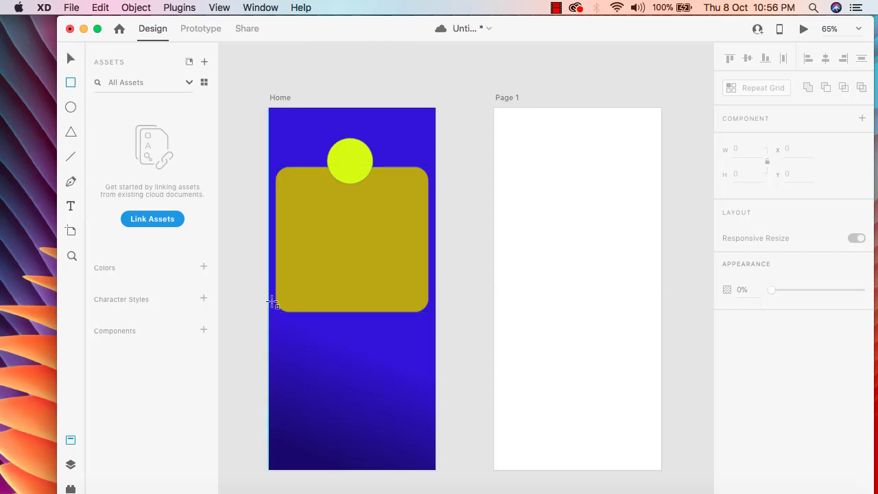
pyautogui.moveTo(285, 212); pyautogui.dragTo(422, 240)
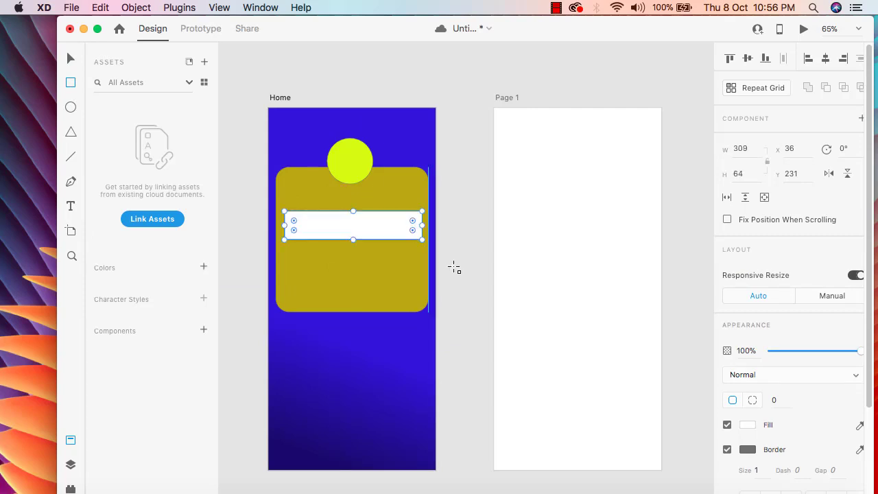
pyautogui.click(71, 58)
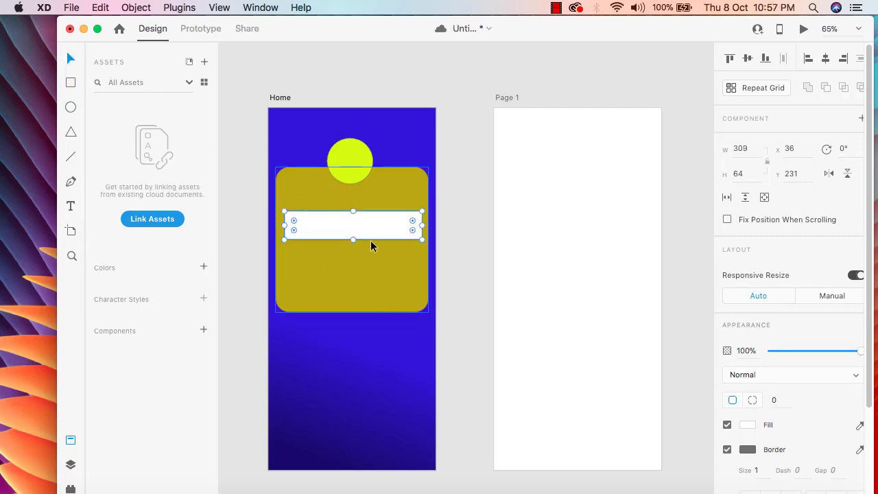
pyautogui.moveTo(361, 229); pyautogui.dragTo(357, 215)
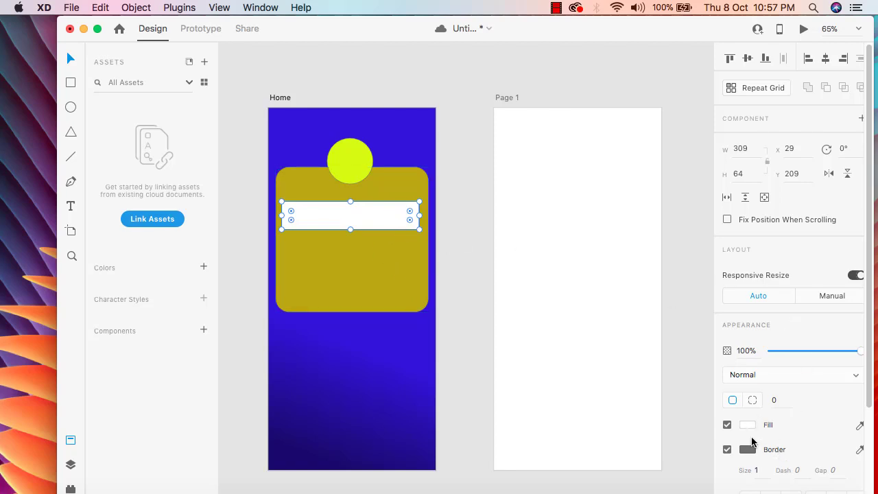
# - Give the white rectangle a border of size 2 with dash 5 in the near-black color #211010
pyautogui.click(762, 470)
pyautogui.write('2')
pyautogui.click(797, 471)
pyautogui.write('5')
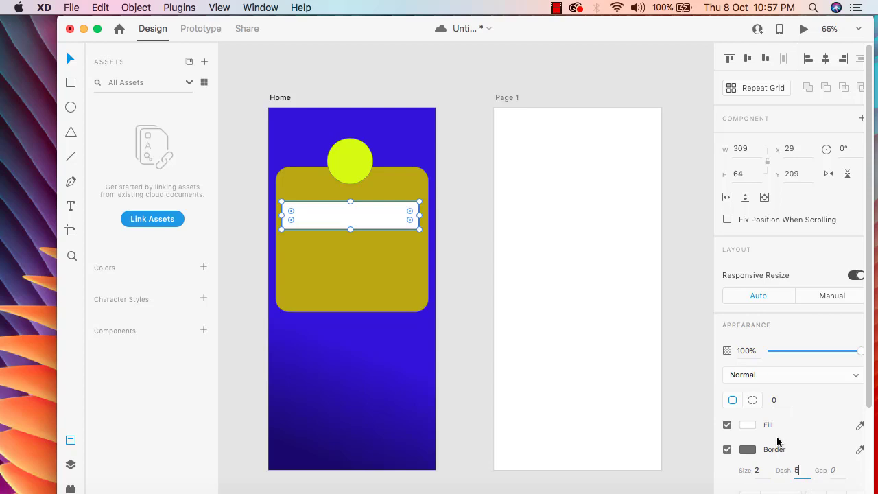
pyautogui.scroll(-2, 778, 443)
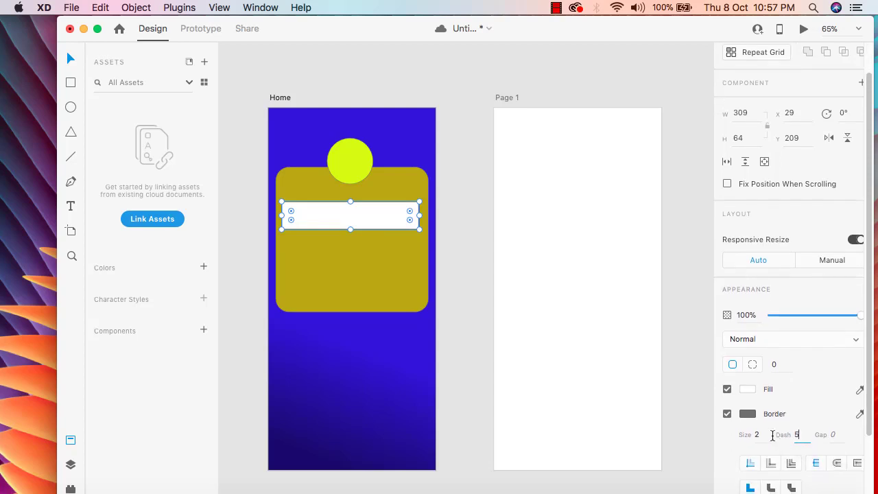
pyautogui.click(747, 414)
pyautogui.moveTo(638, 366); pyautogui.dragTo(638, 431)
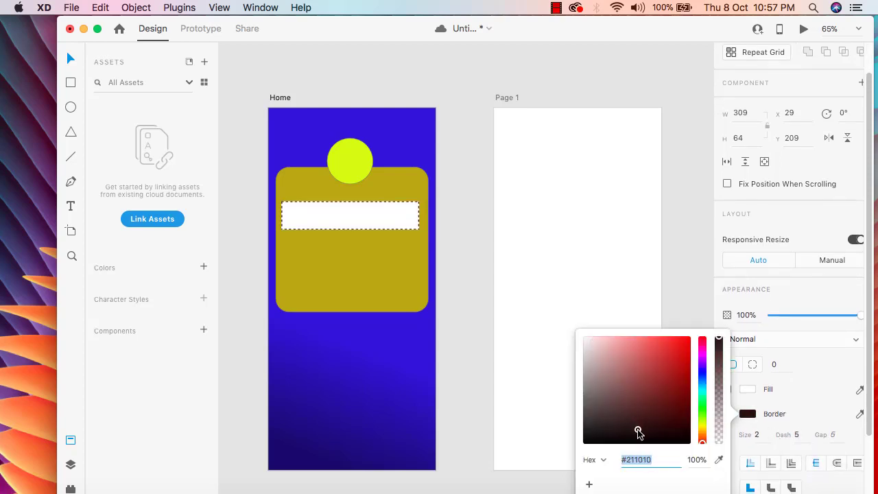
pyautogui.click(700, 252)
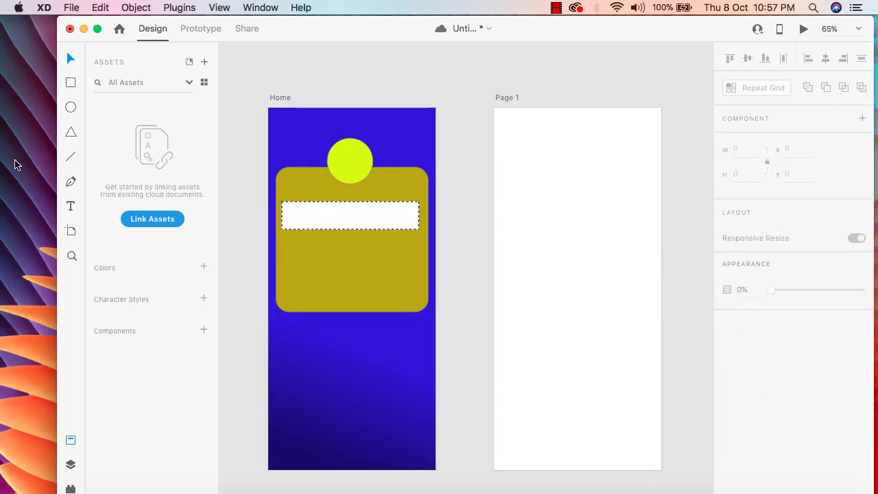
# - Add the text "Email" inside the white dashed rectangle and set its font size to 25
pyautogui.click(70, 206)
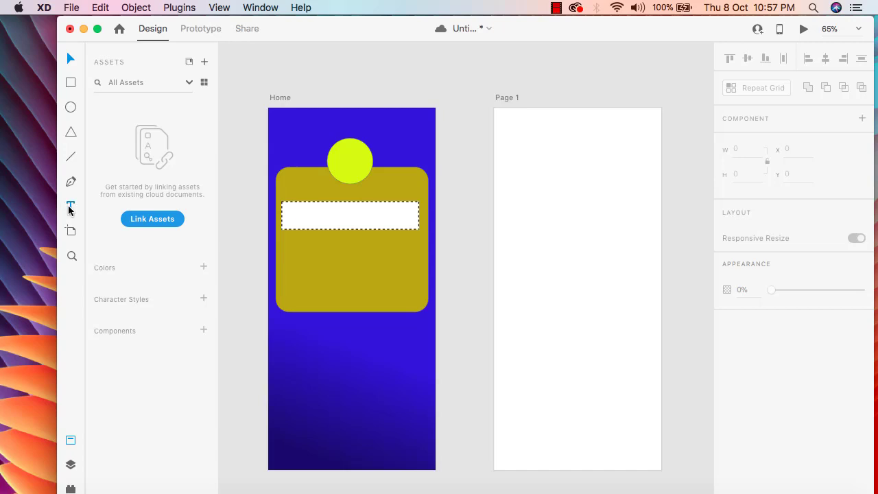
pyautogui.click(314, 217)
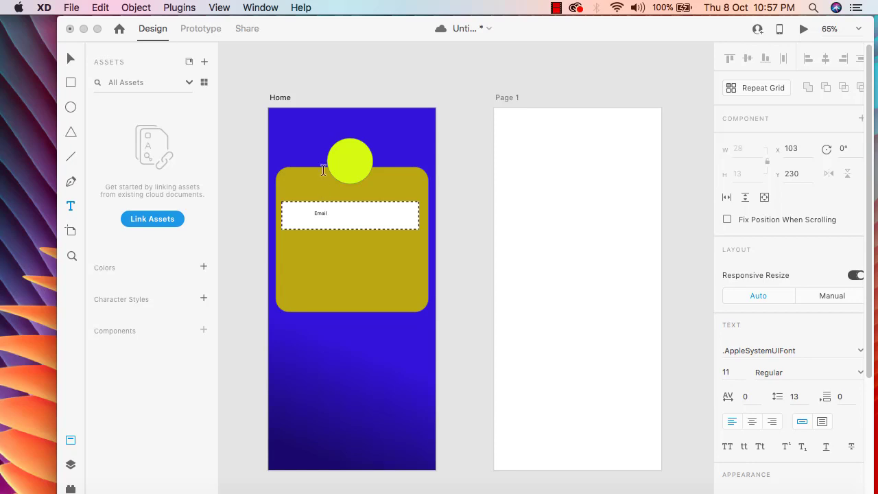
pyautogui.click(70, 58)
pyautogui.click(728, 372)
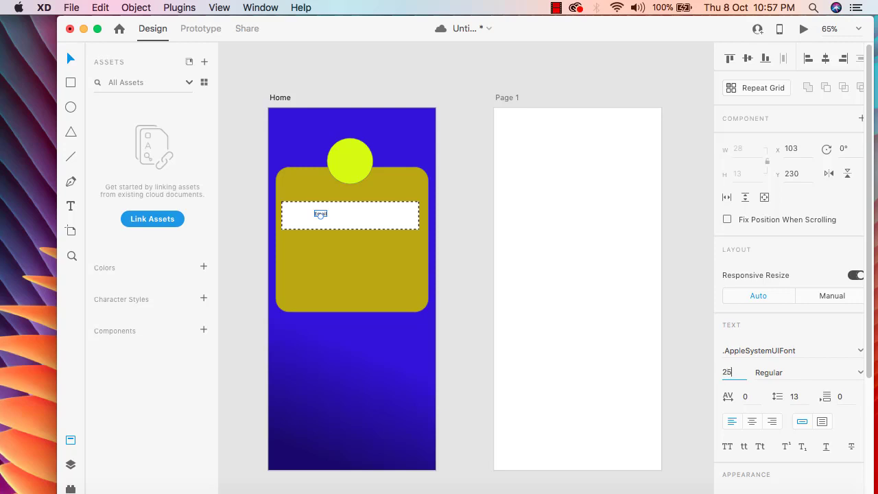
pyautogui.write('25')
pyautogui.press('Return')
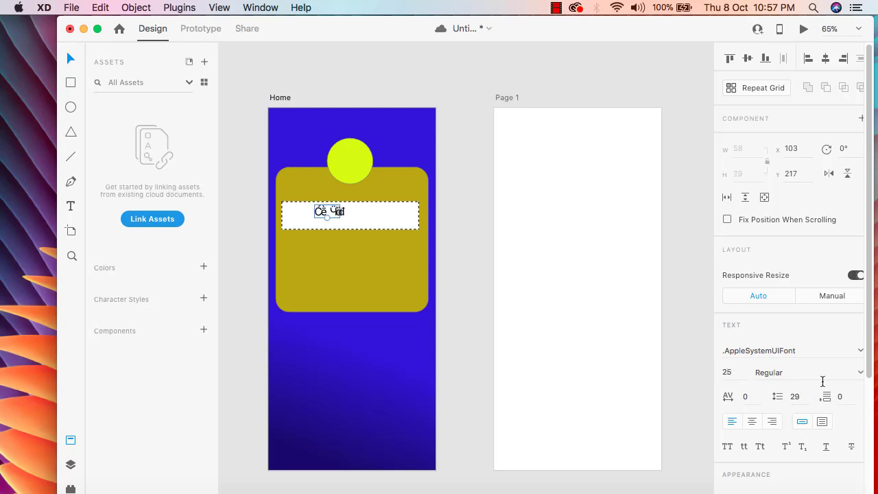
# - Change the Email text's font to Arial Black and move the text to about X 131, Y 223
pyautogui.click(859, 352)
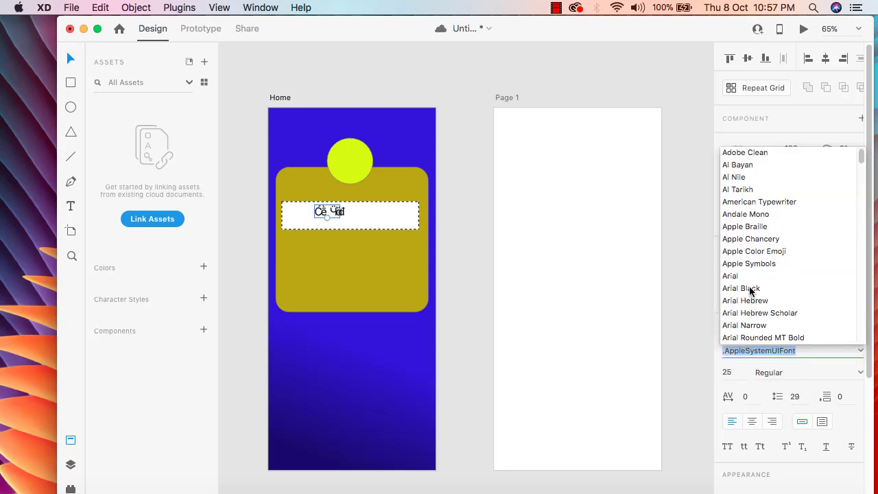
pyautogui.click(747, 288)
pyautogui.moveTo(333, 207); pyautogui.dragTo(345, 214)
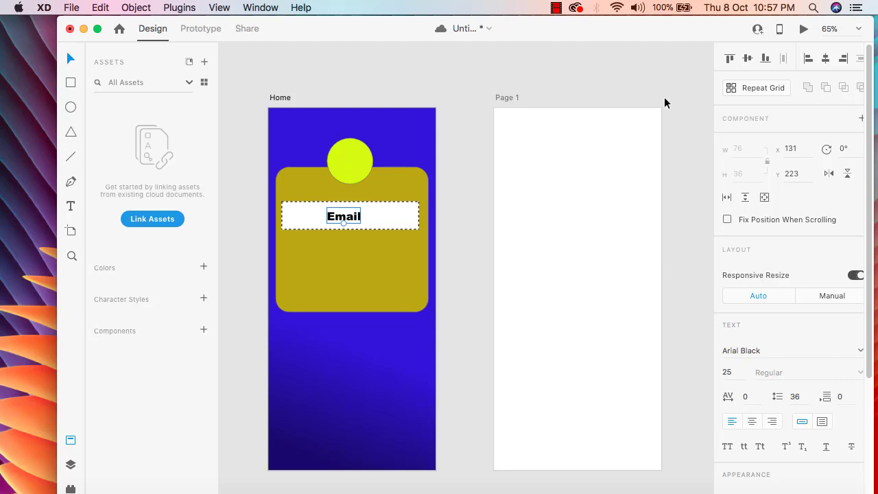
pyautogui.click(690, 92)
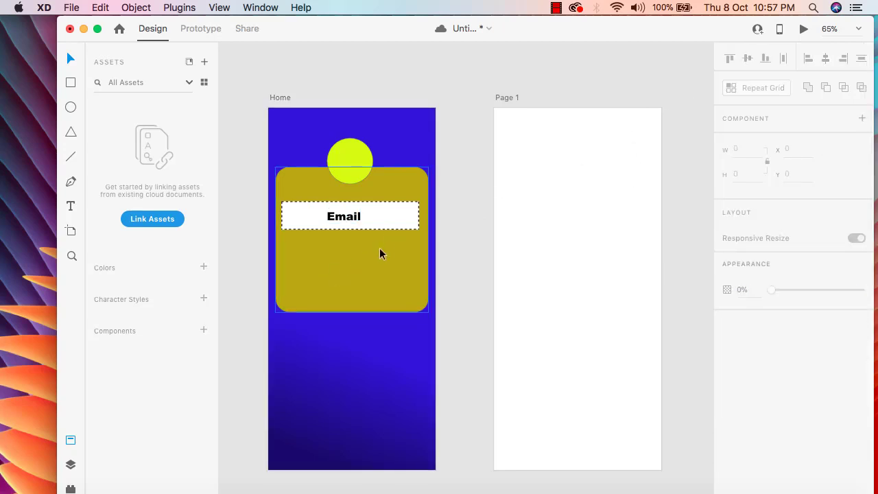
# - Move the mustard rounded panel up to about Y 119 behind the circle and the Email field
pyautogui.moveTo(403, 241)
pyautogui.mouseDown()
pyautogui.moveTo(389, 233)
pyautogui.moveTo(406, 242)
pyautogui.mouseUp()
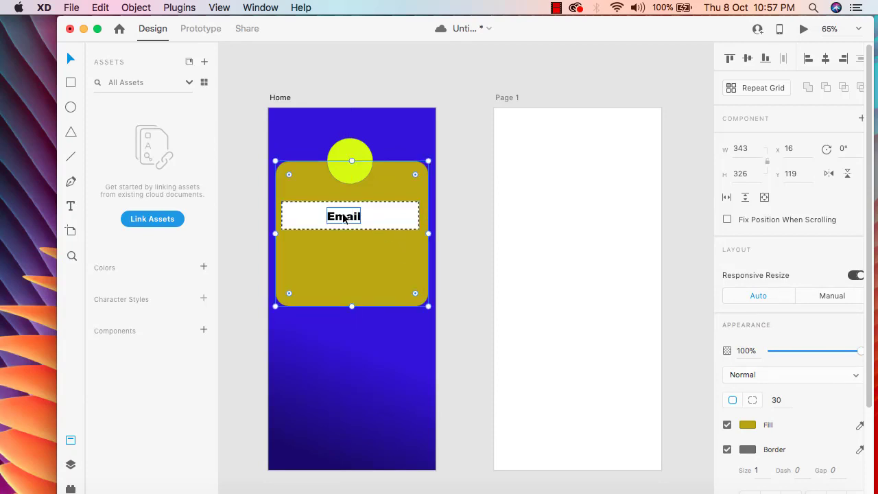
pyautogui.click(408, 90)
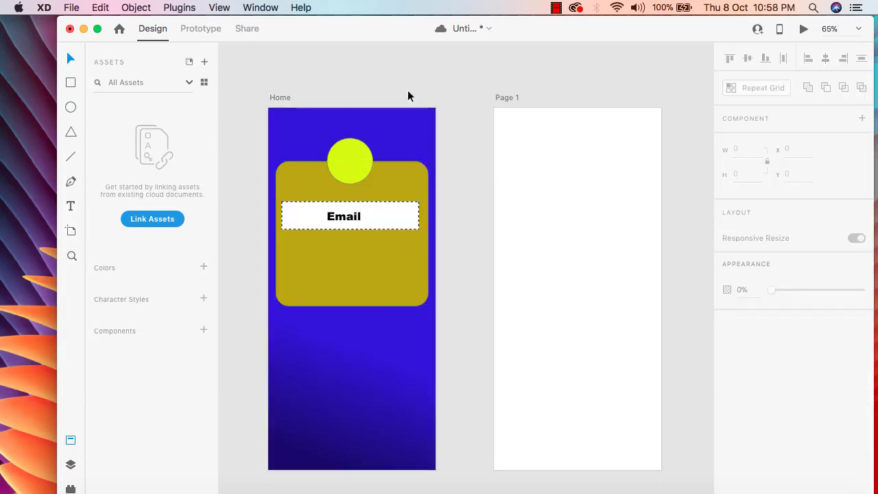
# - Group the Email text with its white dashed rectangle on the Home artboard
pyautogui.click(70, 464)
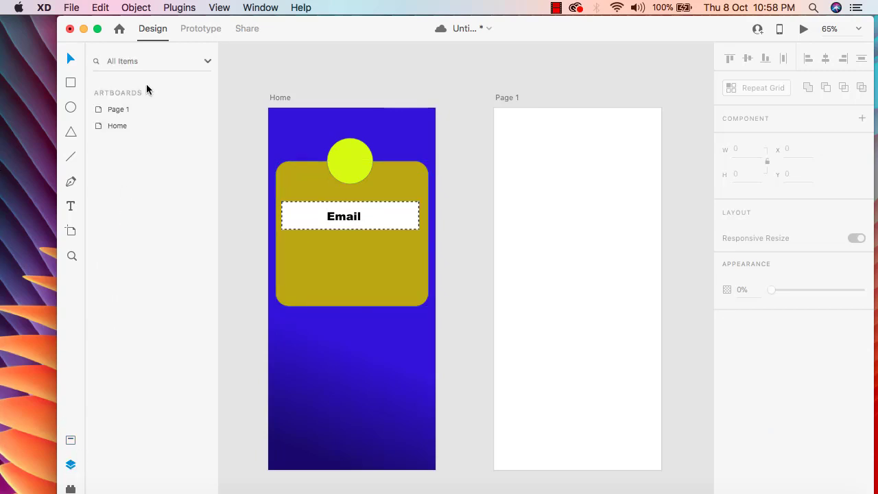
pyautogui.click(371, 214)
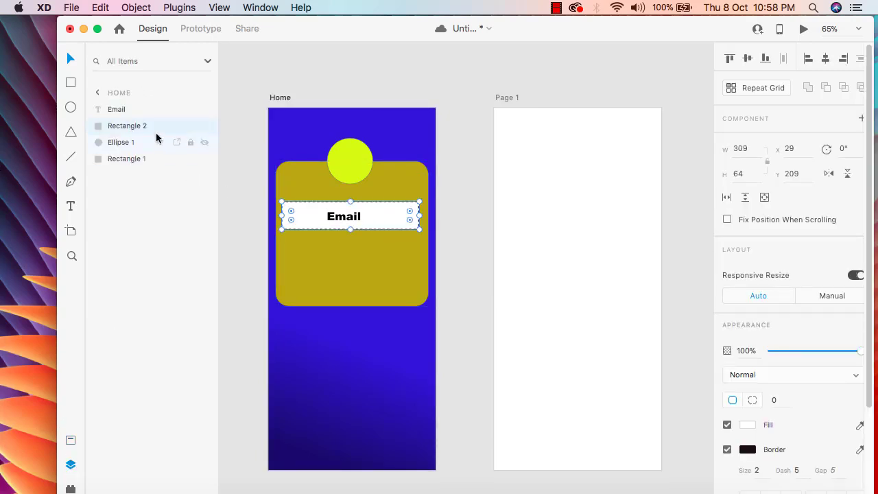
pyautogui.keyDown('shift'); pyautogui.click(118, 112); pyautogui.keyUp('shift')
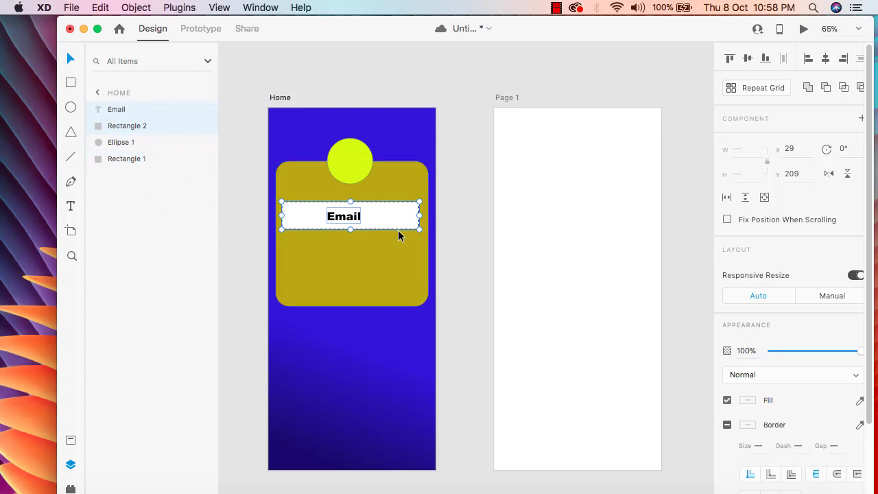
pyautogui.press('super+g')
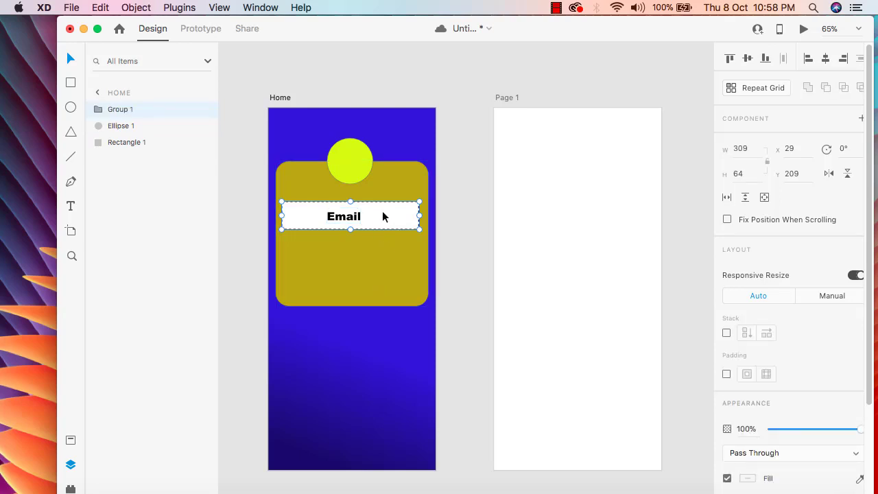
# - Repeat the Email field group once directly below itself with a Repeat Grid, and ungroup the grid
pyautogui.doubleClick(384, 216)
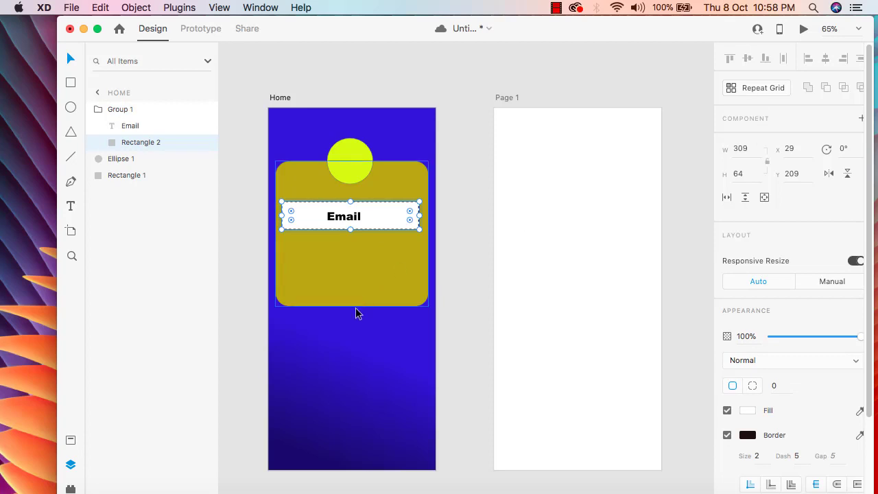
pyautogui.press('Escape')
pyautogui.click(138, 111)
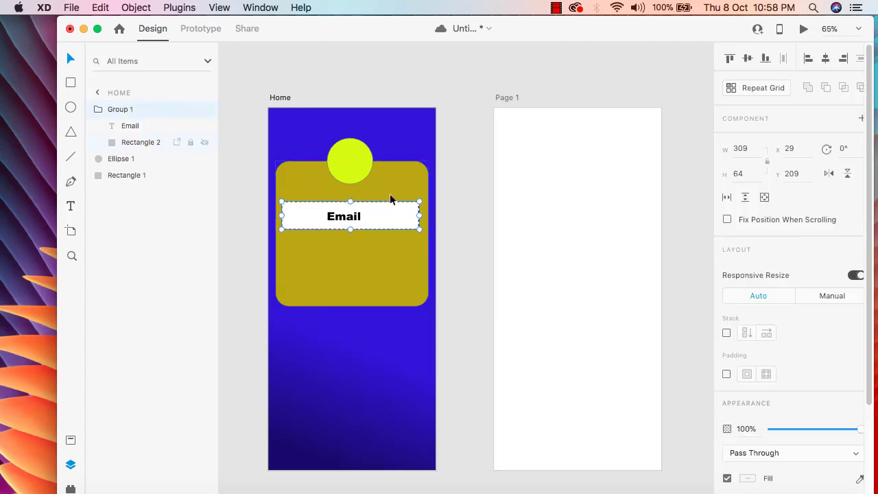
pyautogui.click(769, 95)
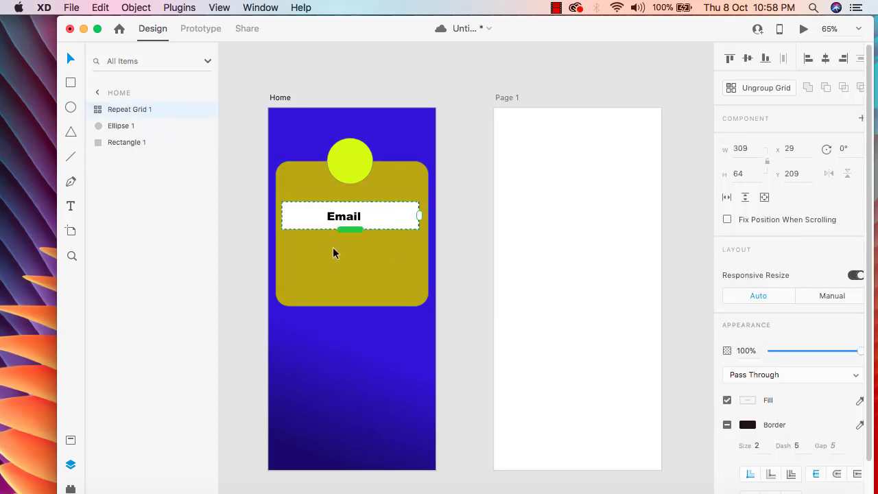
pyautogui.moveTo(350, 230); pyautogui.dragTo(348, 272)
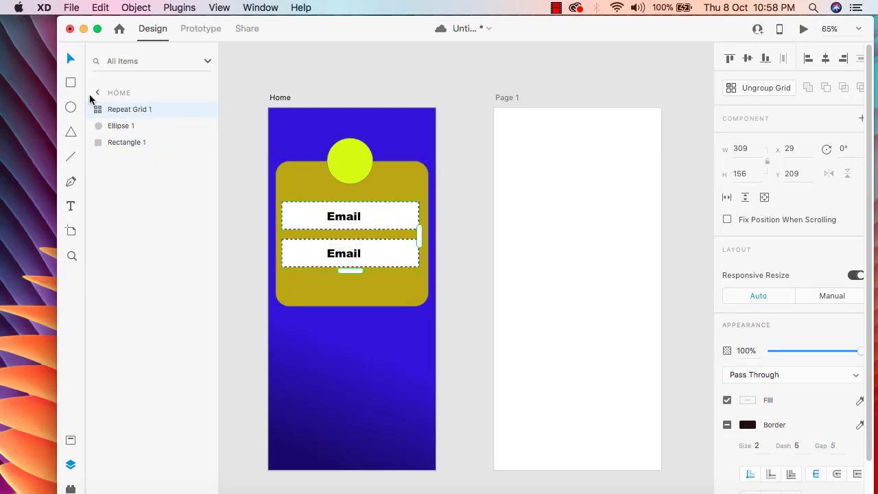
pyautogui.click(763, 93)
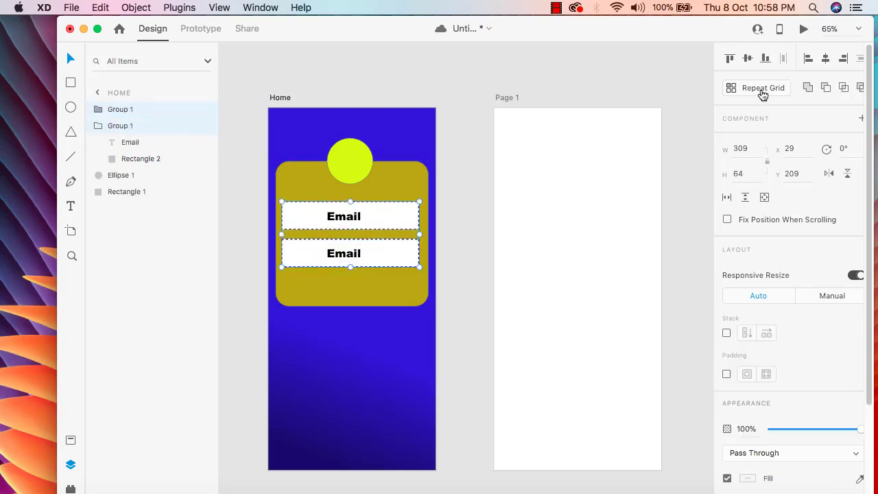
# - Change the lower field's text to "Password" and move the text to about X 122, Y 307
pyautogui.doubleClick(339, 258)
pyautogui.doubleClick(352, 253)
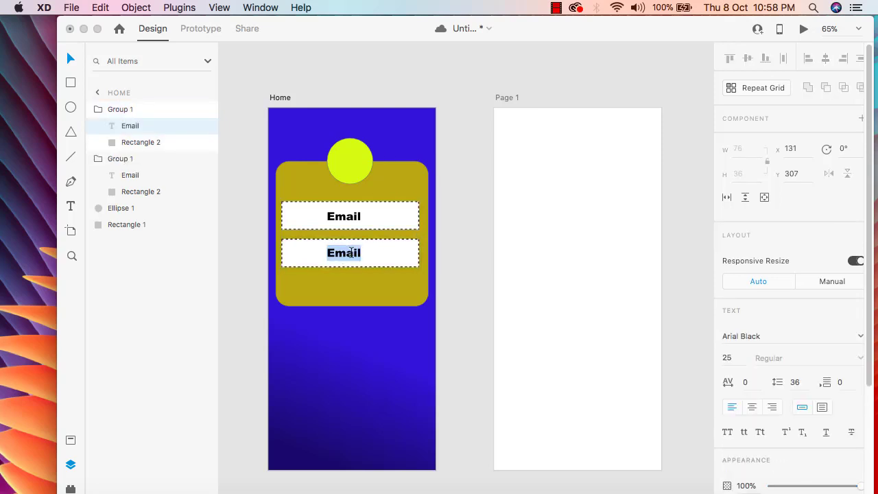
pyautogui.click(357, 254)
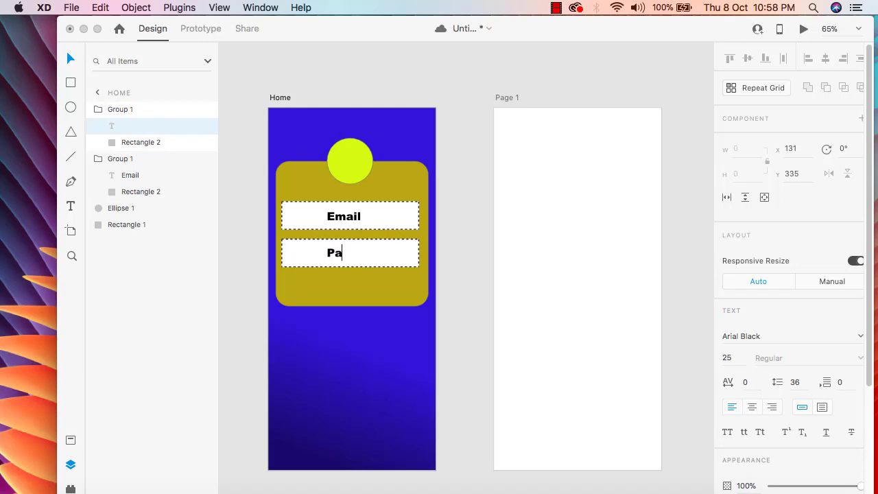
pyautogui.write('Password')
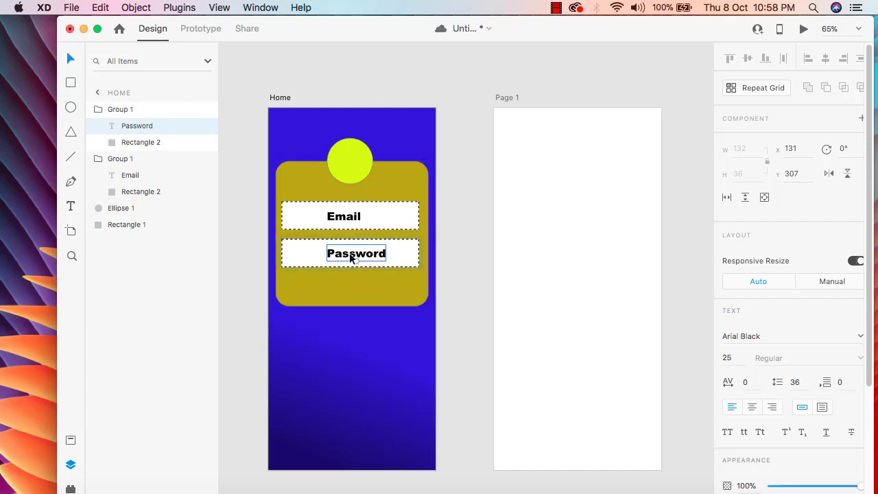
pyautogui.moveTo(353, 254); pyautogui.dragTo(345, 256)
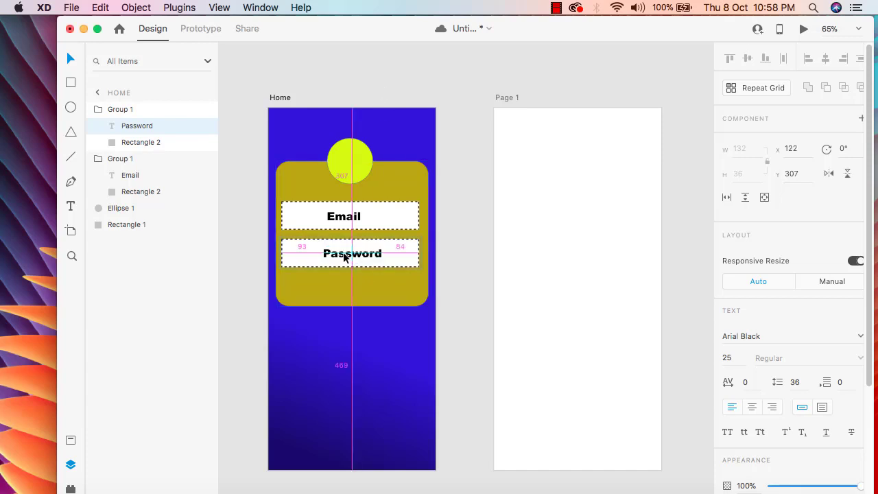
pyautogui.click(431, 80)
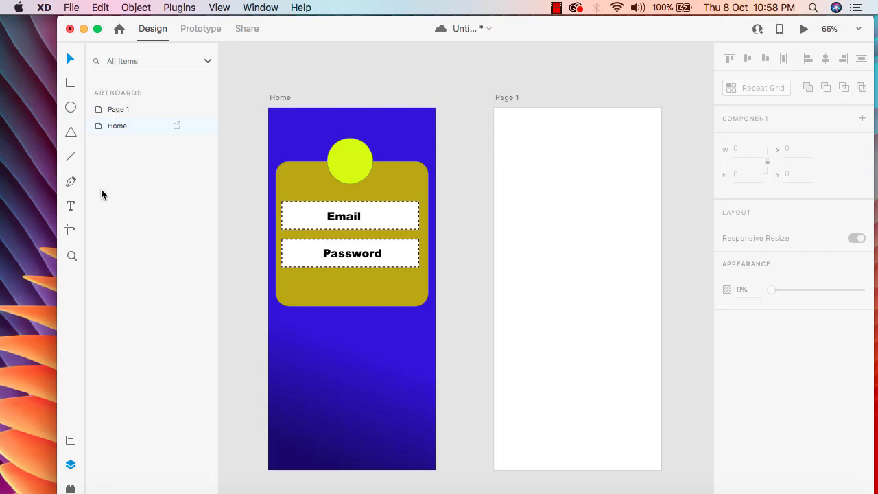
# - Draw a rectangle about 167 × 83 at about X 16, Y 552 below the mustard panel and fill it with teal #14ADAD
pyautogui.click(70, 83)
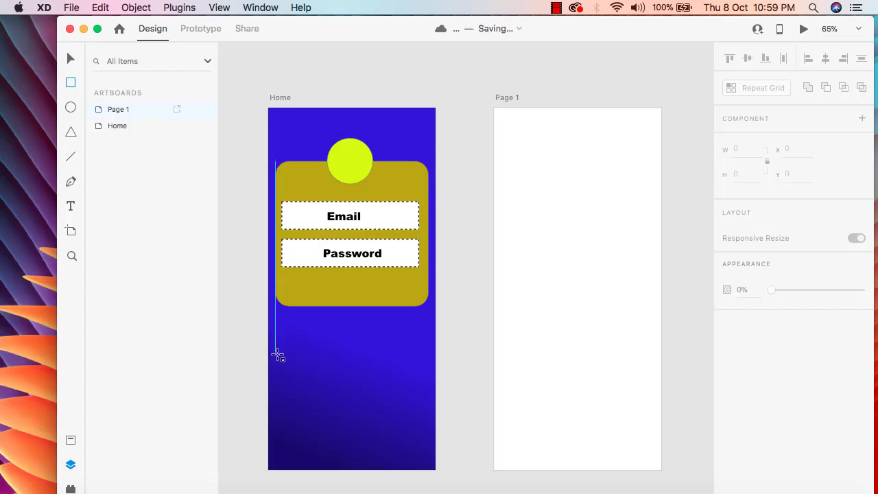
pyautogui.moveTo(276, 355)
pyautogui.mouseDown()
pyautogui.moveTo(307, 385)
pyautogui.moveTo(351, 392)
pyautogui.mouseUp()
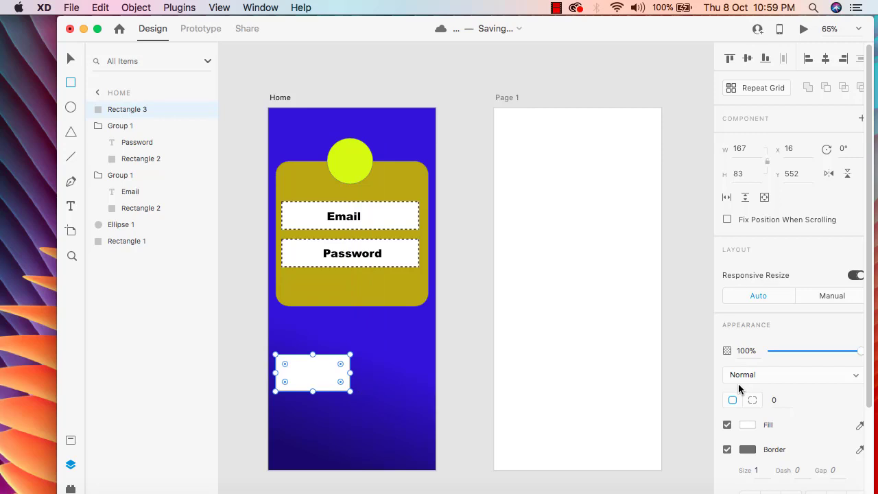
pyautogui.click(747, 425)
pyautogui.click(701, 390)
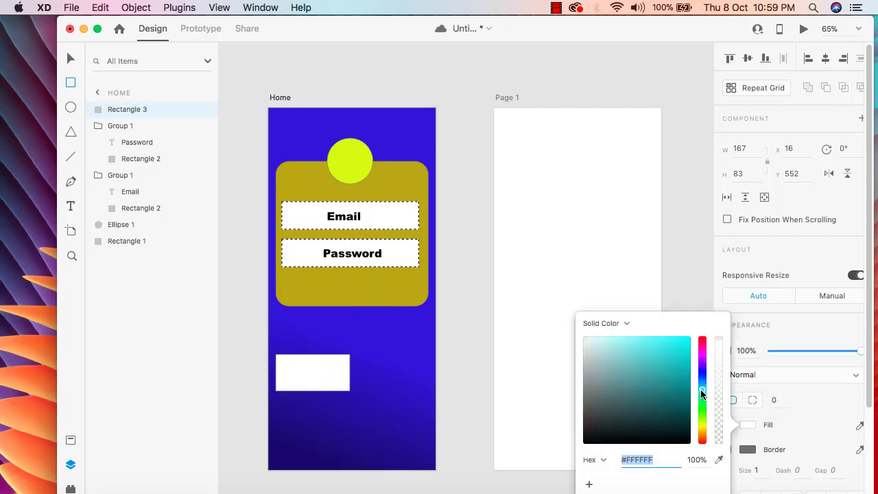
pyautogui.click(678, 357)
pyautogui.moveTo(677, 356); pyautogui.dragTo(677, 371)
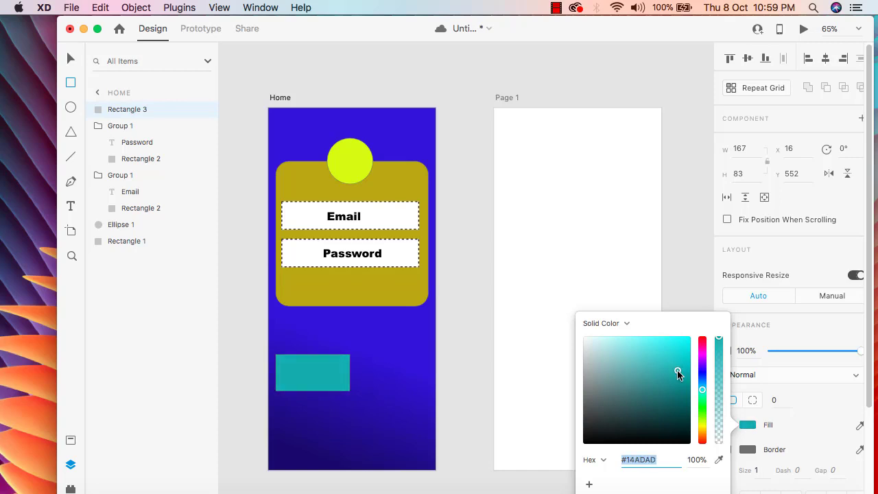
pyautogui.click(667, 313)
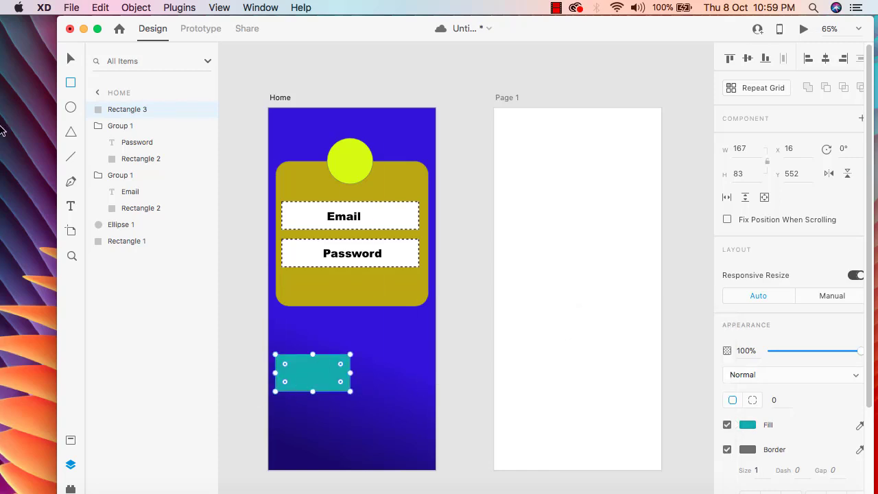
# - Round the corners of the teal rectangle
pyautogui.click(72, 61)
pyautogui.scroll(-2, 788, 470)
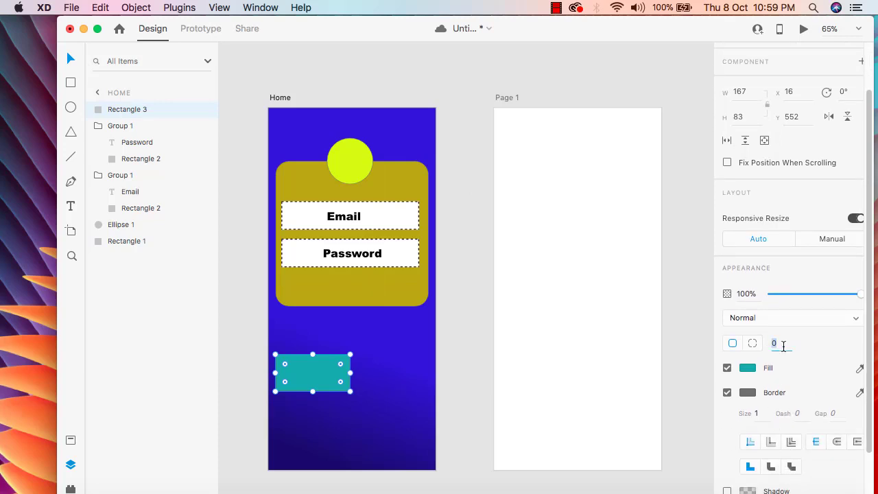
pyautogui.press('Return')
# - Add the text "Sign In" on the teal rounded rectangle and move it to about X 53, Y 576
pyautogui.click(71, 206)
pyautogui.click(291, 371)
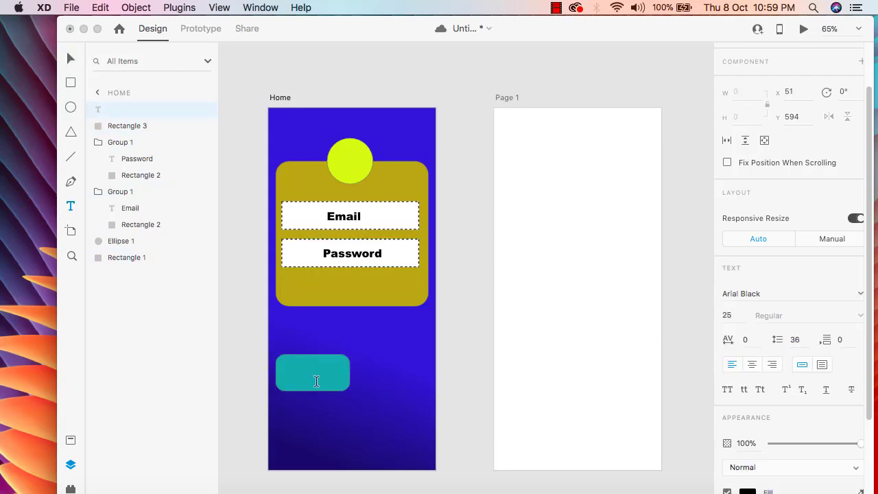
pyautogui.write('Sign In')
pyautogui.press('Escape')
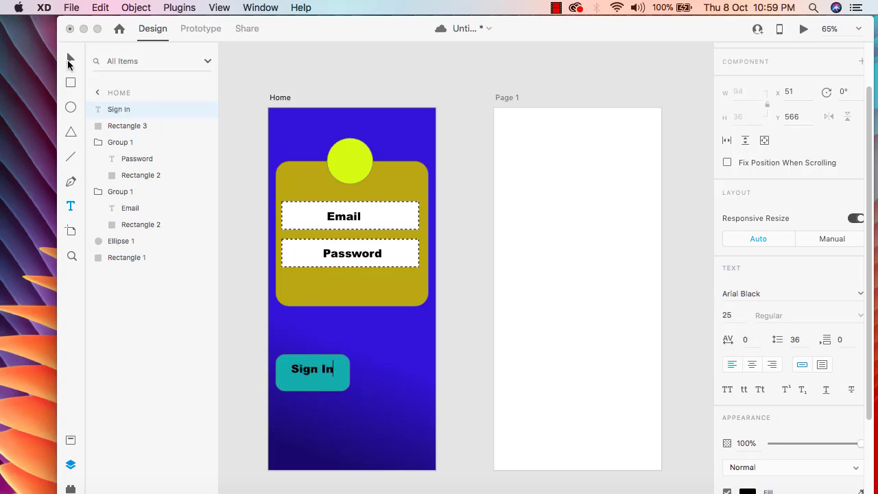
pyautogui.moveTo(324, 367); pyautogui.dragTo(325, 374)
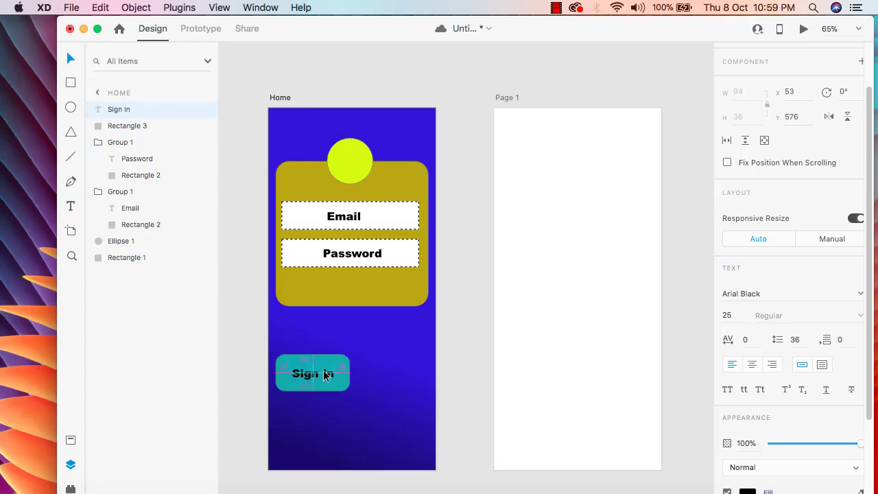
pyautogui.click(726, 315)
pyautogui.write('15')
pyautogui.press('Return')
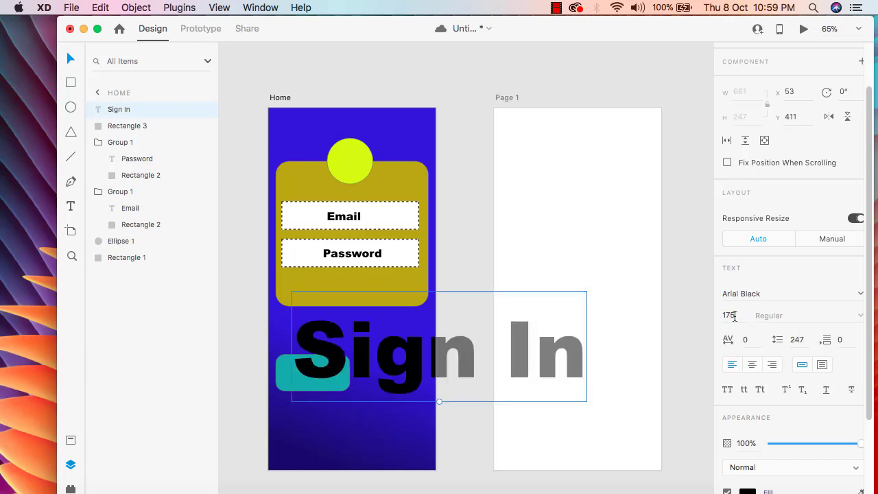
# - Set the Sign In text's font size to 17 and move the text to about X 60, Y 582 on the teal button
pyautogui.click(736, 314)
pyautogui.write('17')
pyautogui.press('Return')
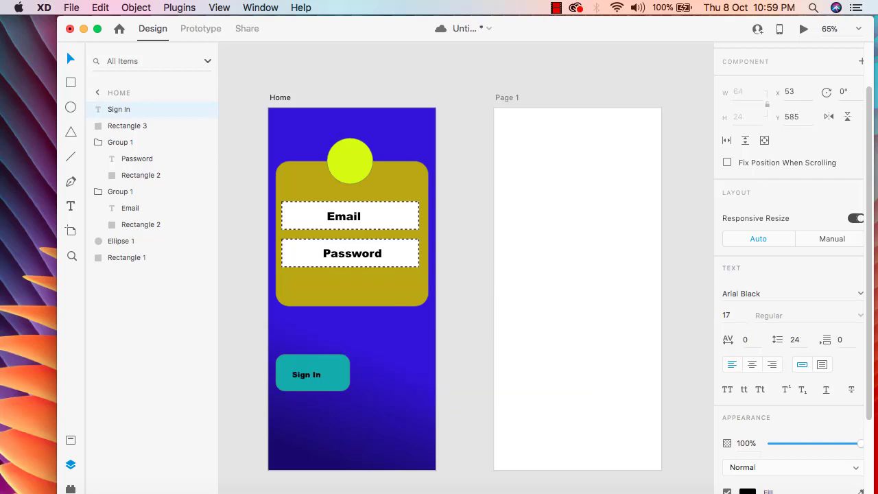
pyautogui.moveTo(315, 378)
pyautogui.mouseDown()
pyautogui.moveTo(315, 370)
pyautogui.moveTo(321, 377)
pyautogui.mouseUp()
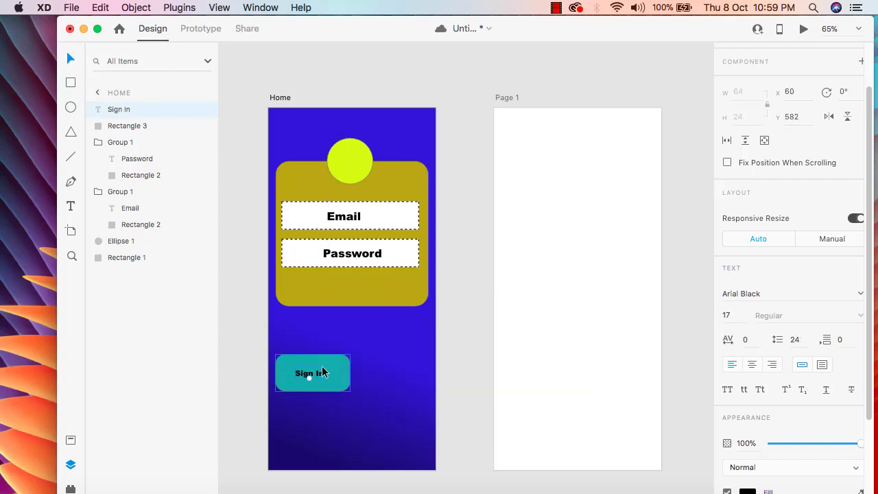
pyautogui.click(383, 407)
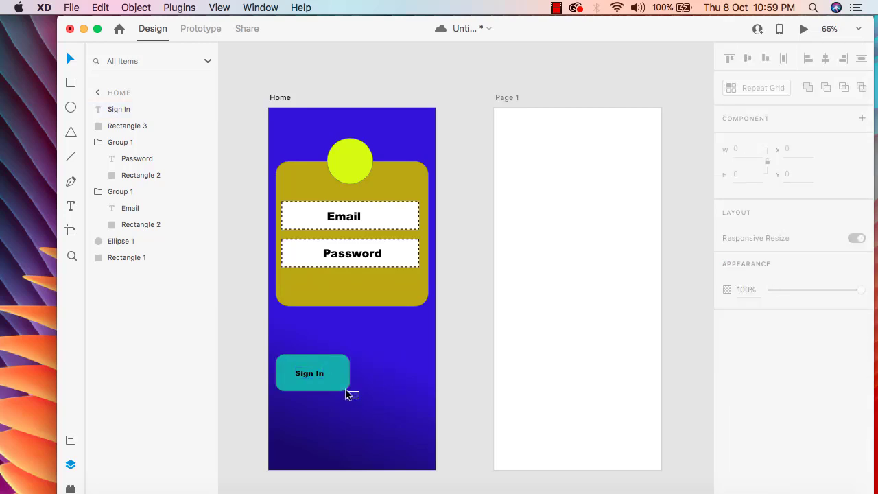
# - Group the Sign In text with its teal rectangle and repeat the group once to its right with a 20 px gap using Repeat Grid
pyautogui.moveTo(354, 394); pyautogui.dragTo(279, 347)
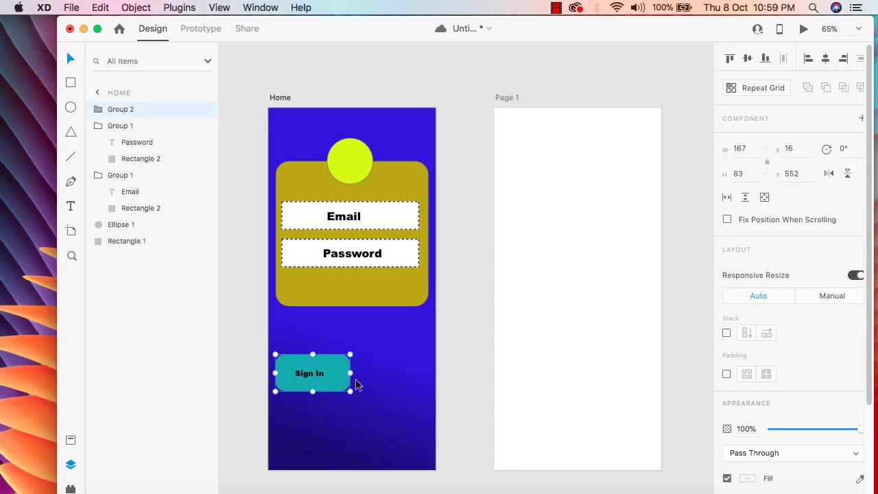
pyautogui.click(768, 90)
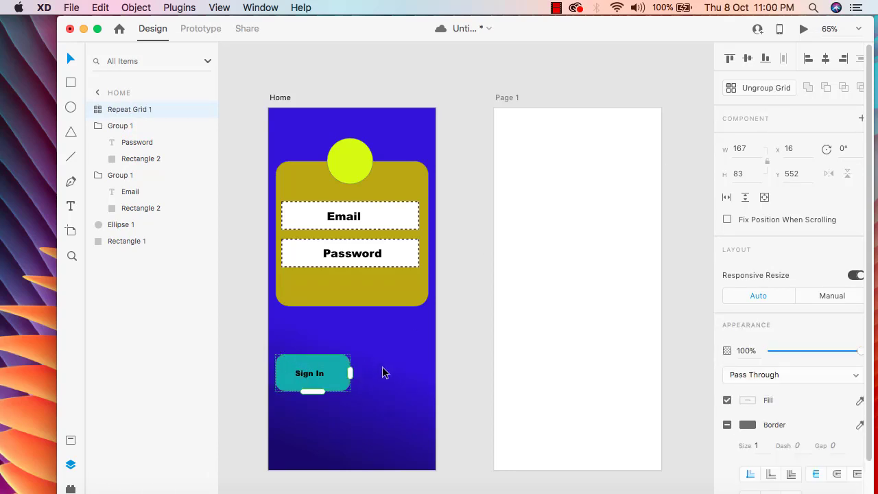
pyautogui.moveTo(350, 373); pyautogui.dragTo(435, 370)
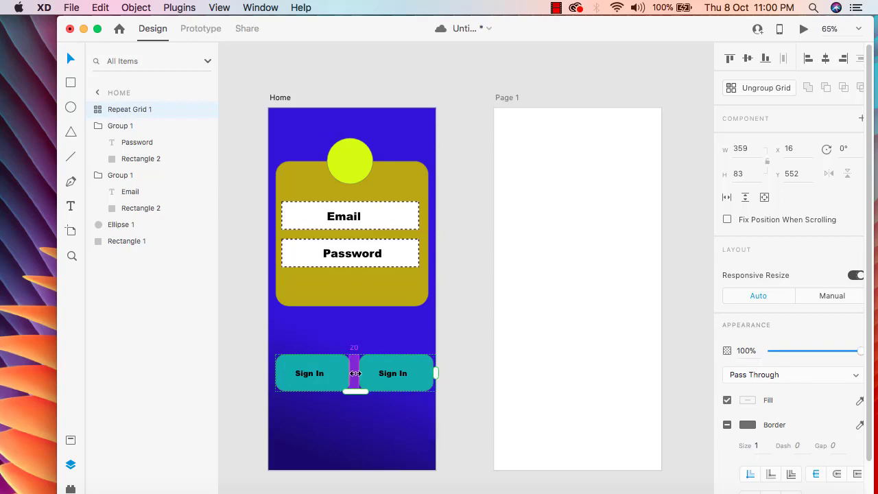
# - Move the pair of Sign In buttons up to about Y 543 and ungroup their repeat grid
pyautogui.moveTo(363, 379); pyautogui.dragTo(385, 377)
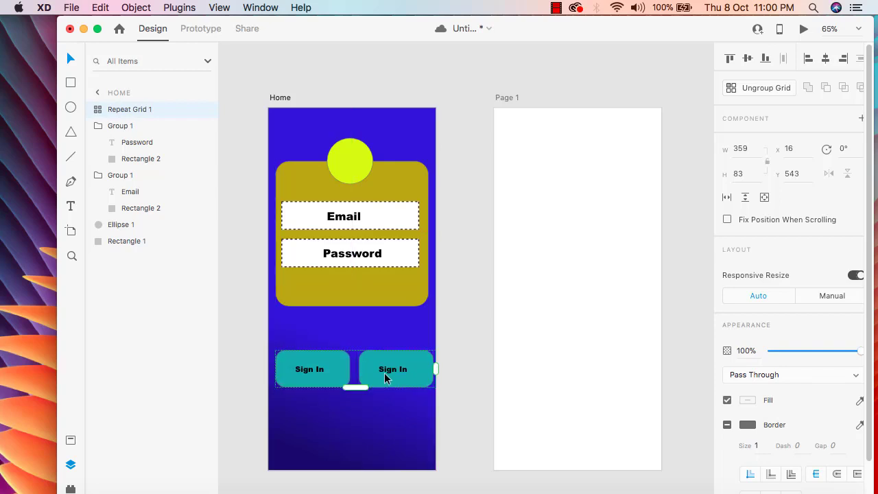
pyautogui.click(755, 90)
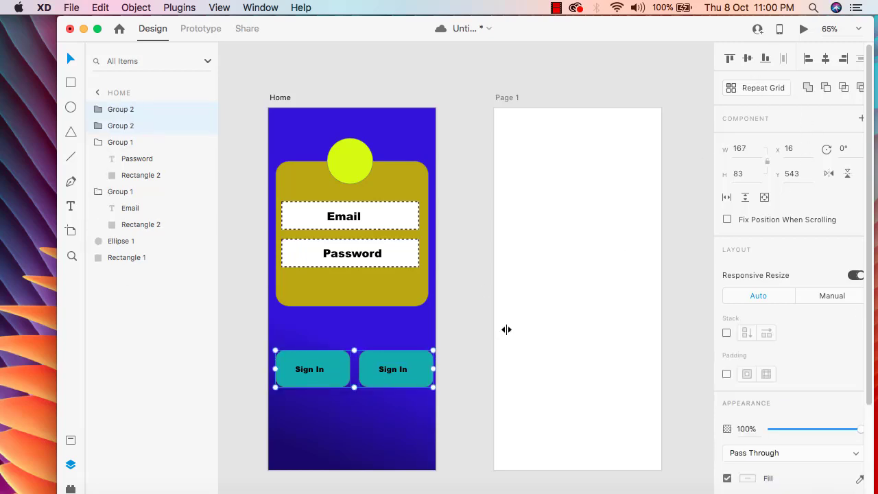
# - Change the text of the second teal button to "Sign Up"
pyautogui.doubleClick(398, 375)
pyautogui.doubleClick(403, 372)
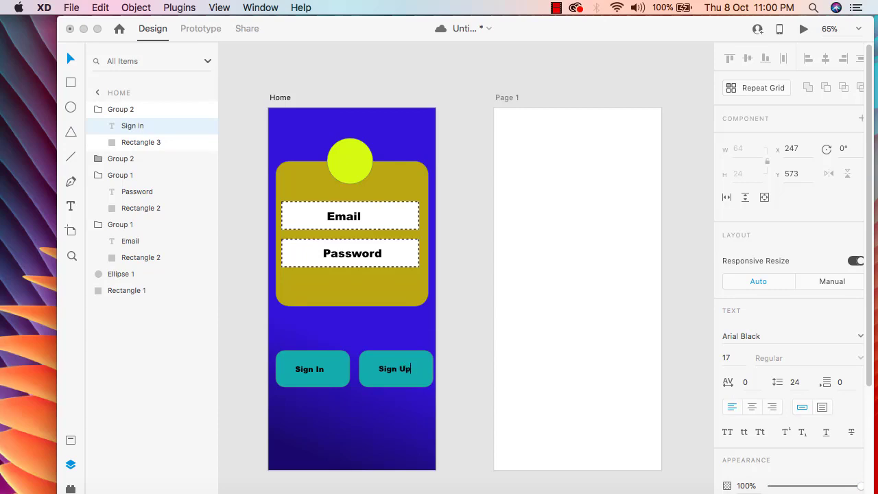
pyautogui.press('Escape')
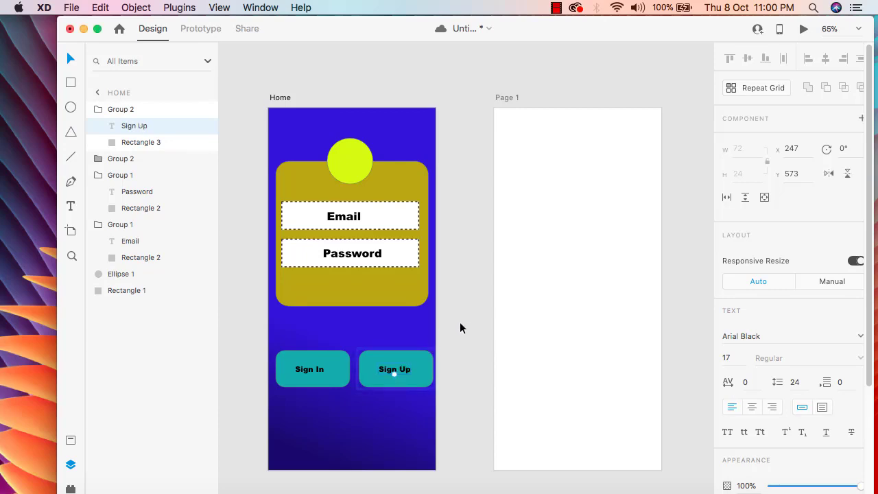
pyautogui.scroll(-3, 775, 395)
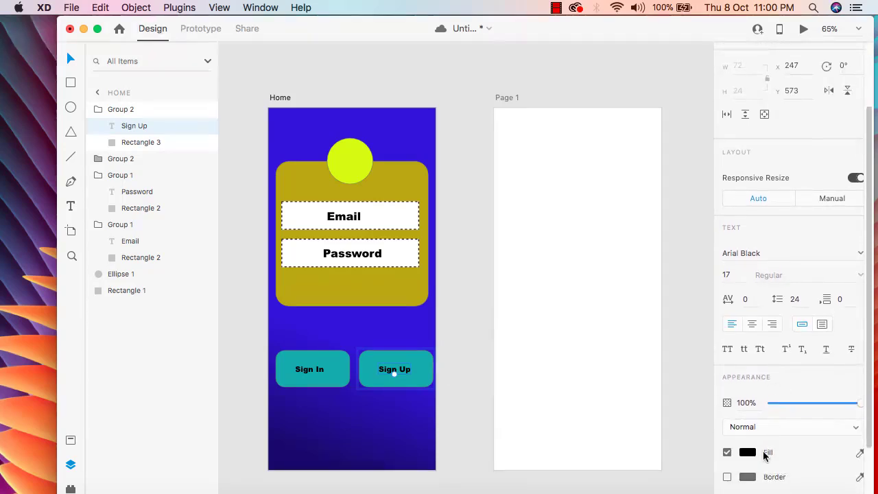
# - Recolor the "Sign Up" and "Sign In" texts on the teal buttons to near-white
pyautogui.click(747, 452)
pyautogui.moveTo(591, 344)
pyautogui.mouseDown()
pyautogui.moveTo(584, 336)
pyautogui.moveTo(592, 338)
pyautogui.mouseUp()
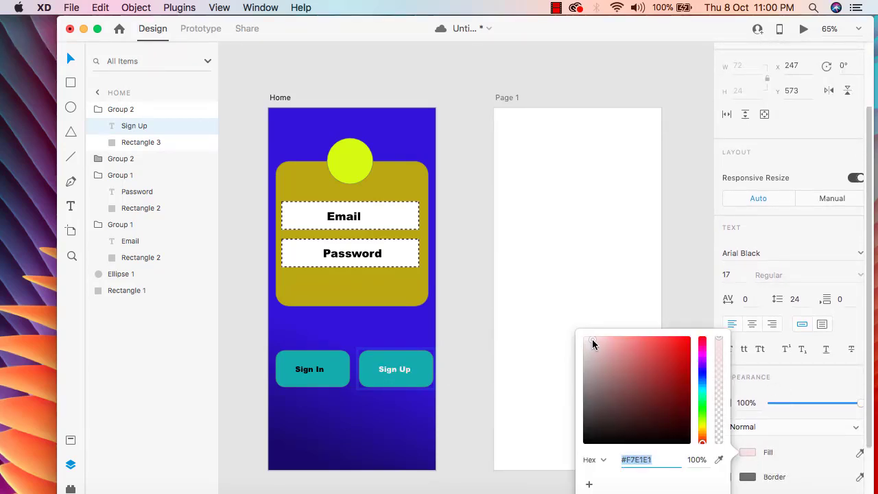
pyautogui.click(319, 371)
pyautogui.doubleClick(316, 372)
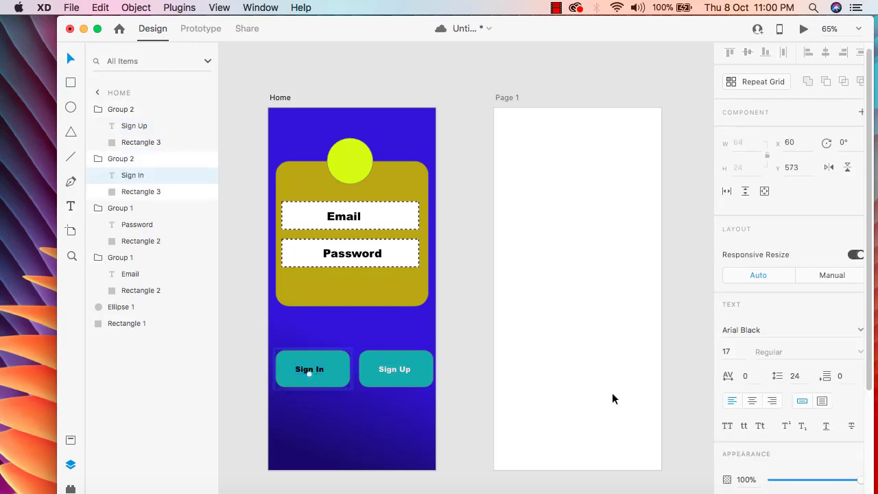
pyautogui.scroll(-3, 763, 390)
pyautogui.click(748, 445)
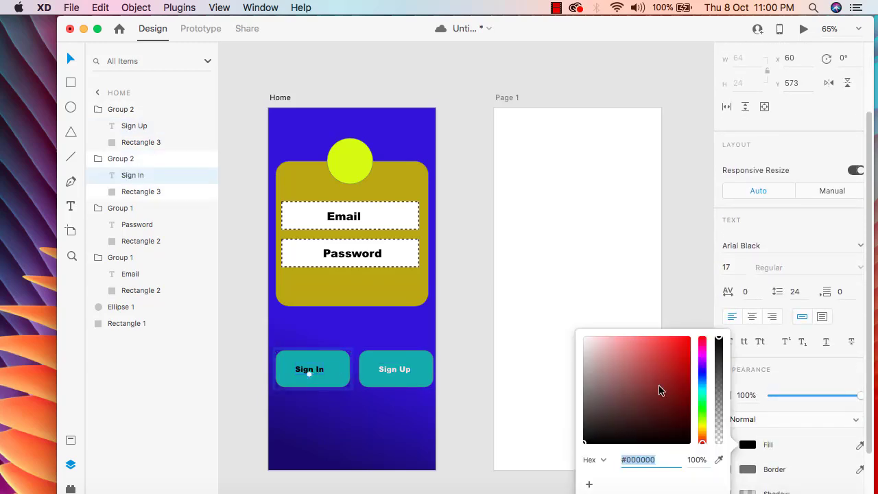
pyautogui.click(690, 233)
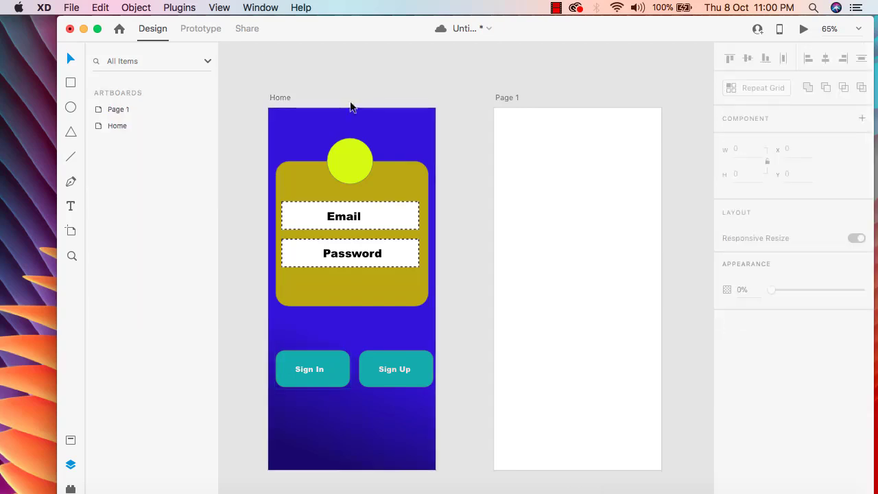
# - Preview the Home artboard in a separate window and close the preview
pyautogui.click(276, 97)
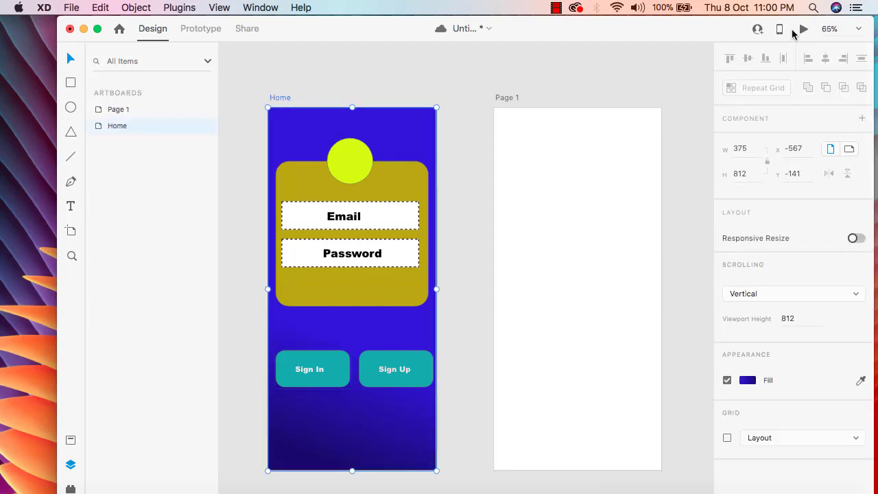
pyautogui.click(803, 29)
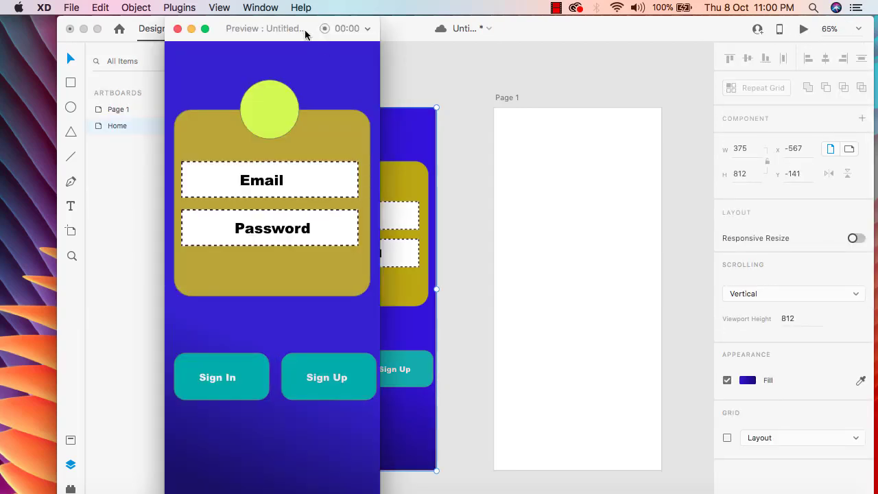
pyautogui.moveTo(304, 34); pyautogui.dragTo(370, 38)
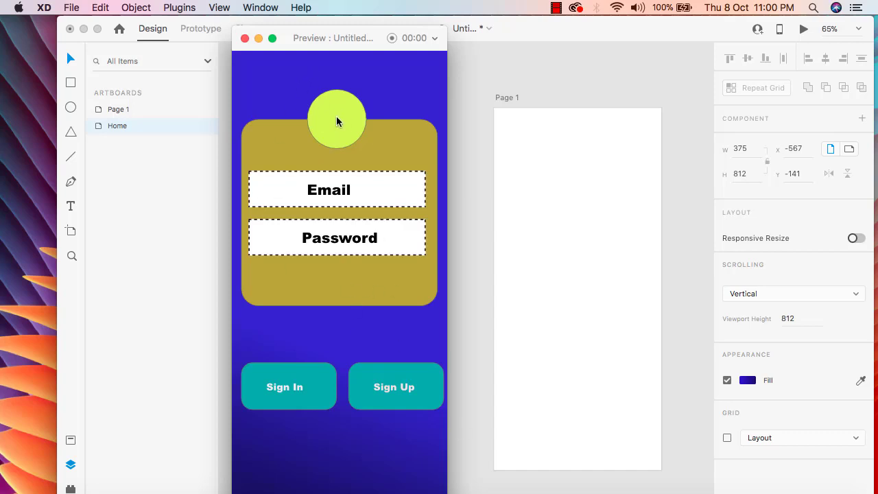
pyautogui.click(245, 39)
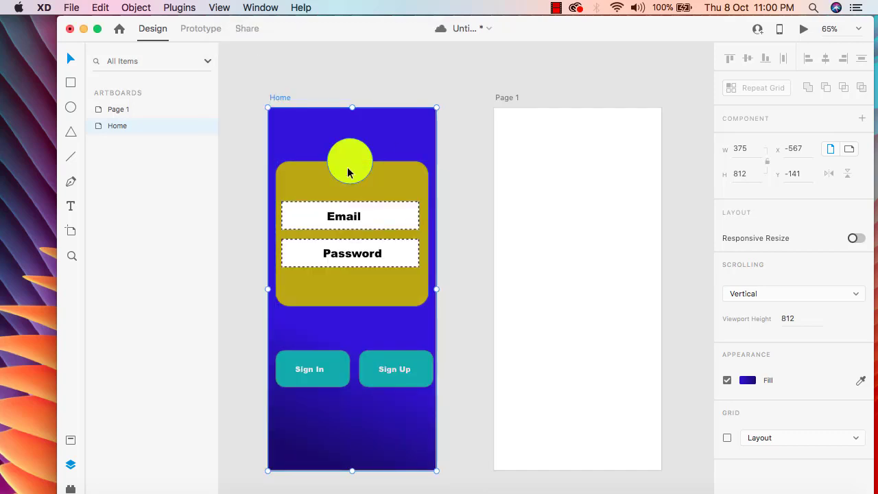
# - Check the document's asset categories and open the Icons 4 Design plugin
pyautogui.click(70, 440)
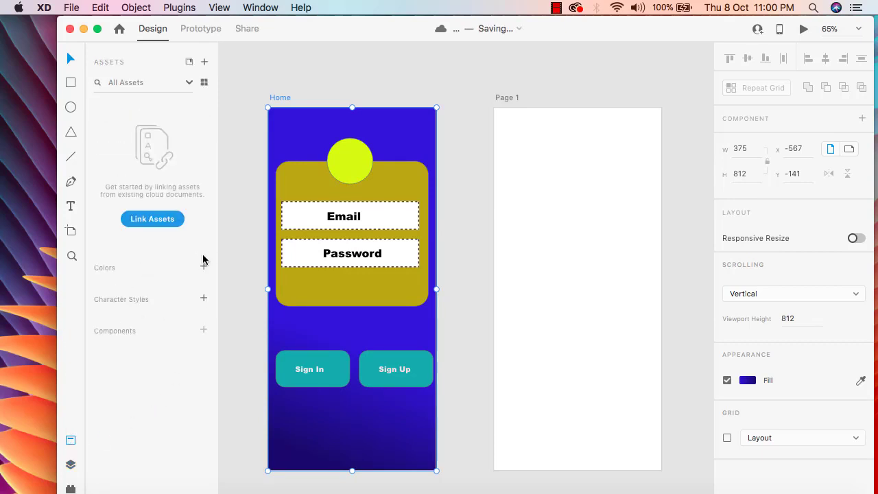
pyautogui.click(188, 84)
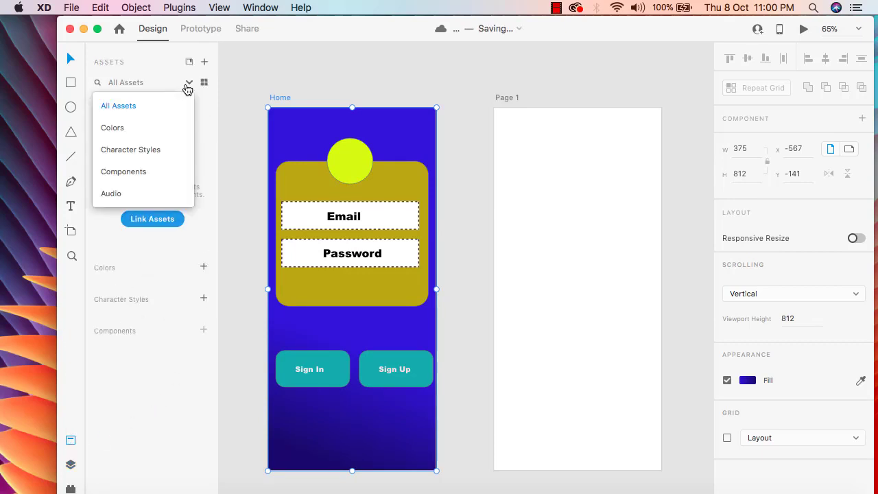
pyautogui.click(187, 84)
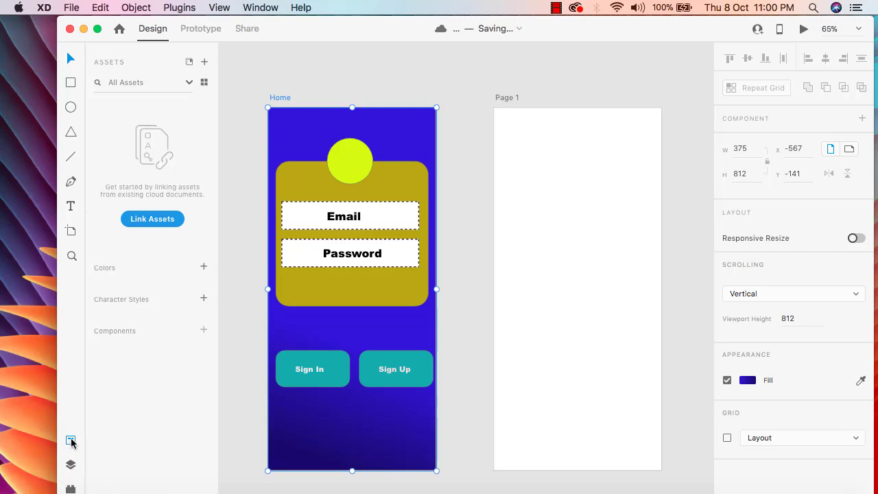
pyautogui.click(70, 490)
pyautogui.click(134, 86)
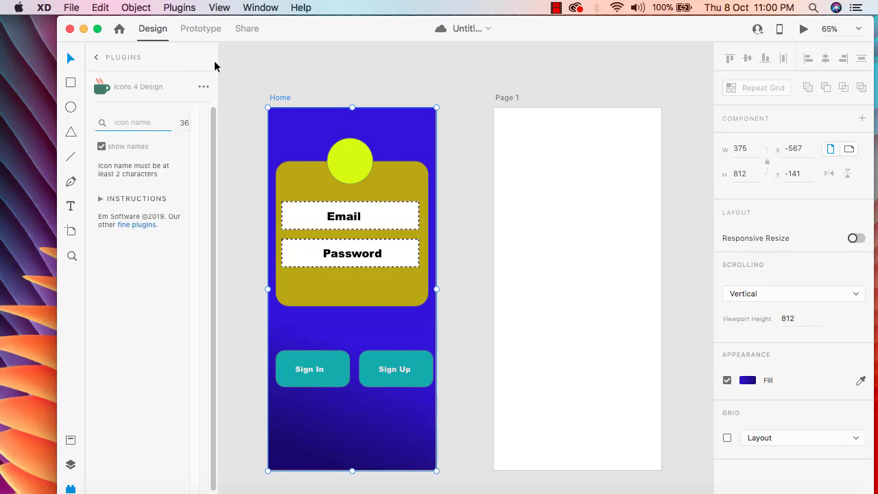
# - Browse the plugin catalogue, view the details of Icons 4 Design and close the catalogue
pyautogui.click(182, 10)
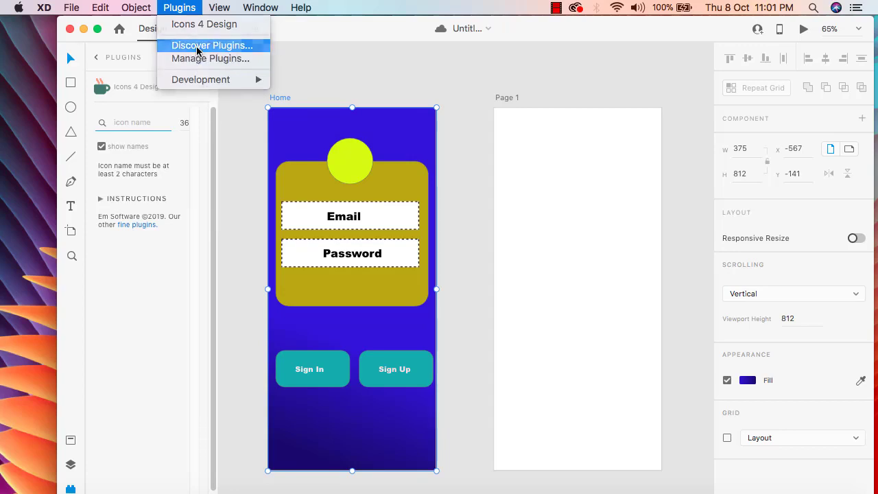
pyautogui.click(197, 46)
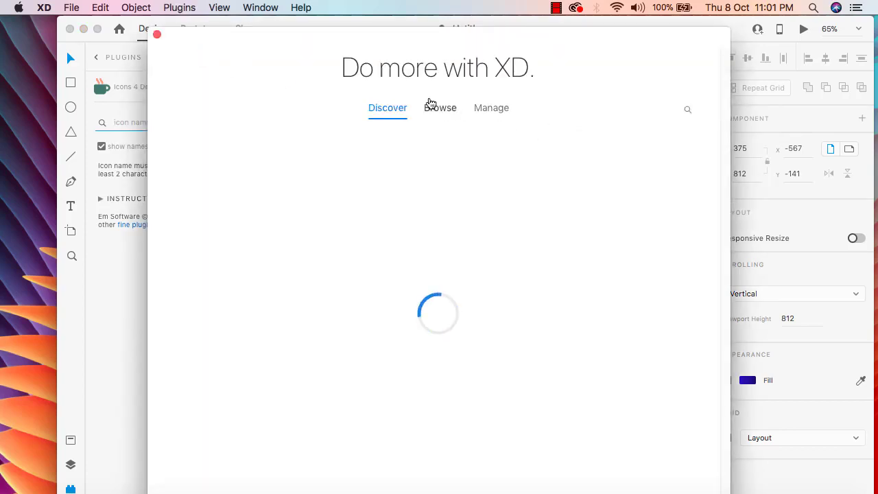
pyautogui.click(436, 110)
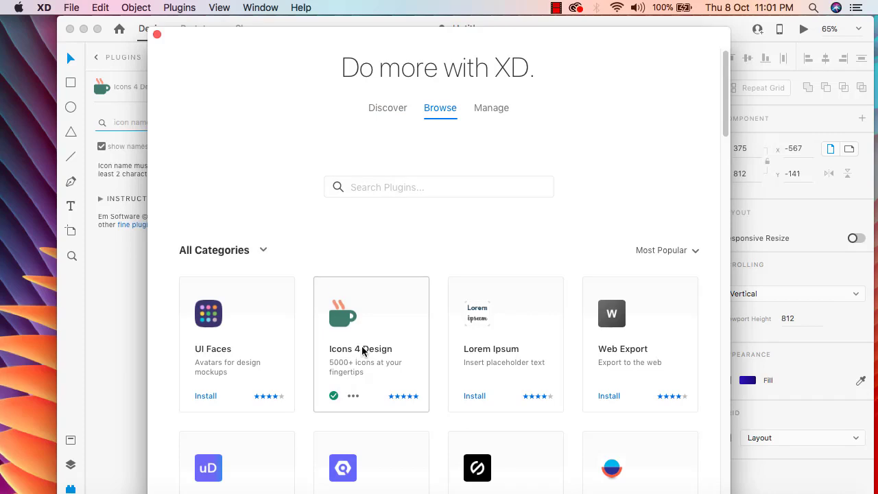
pyautogui.click(361, 345)
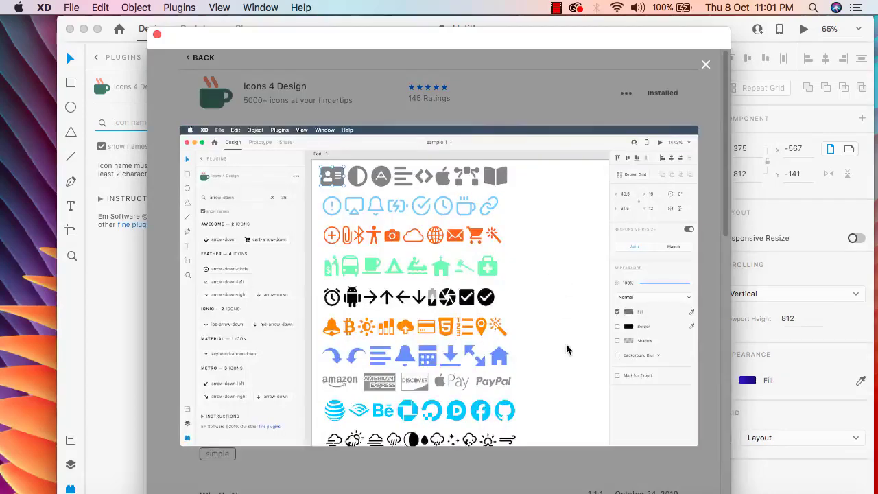
pyautogui.click(705, 68)
pyautogui.click(157, 34)
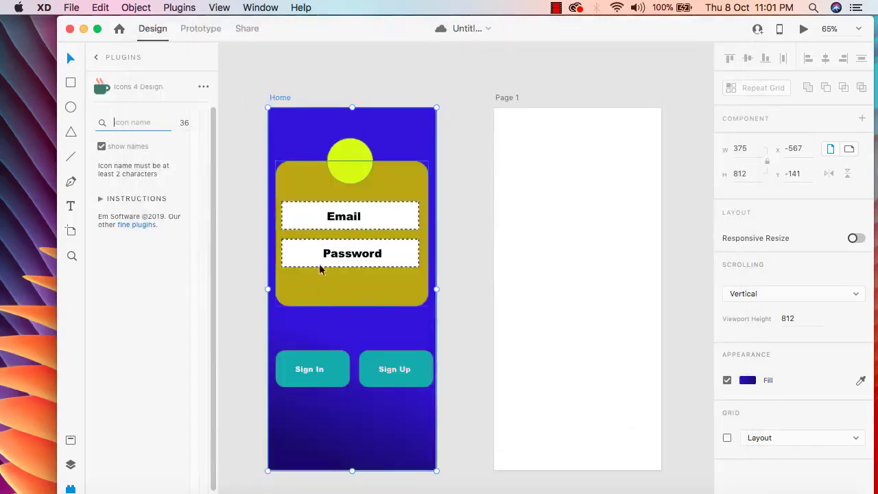
# - Search the Icons 4 Design library for "Imag", browse the icons and clear the search term
pyautogui.click(130, 122)
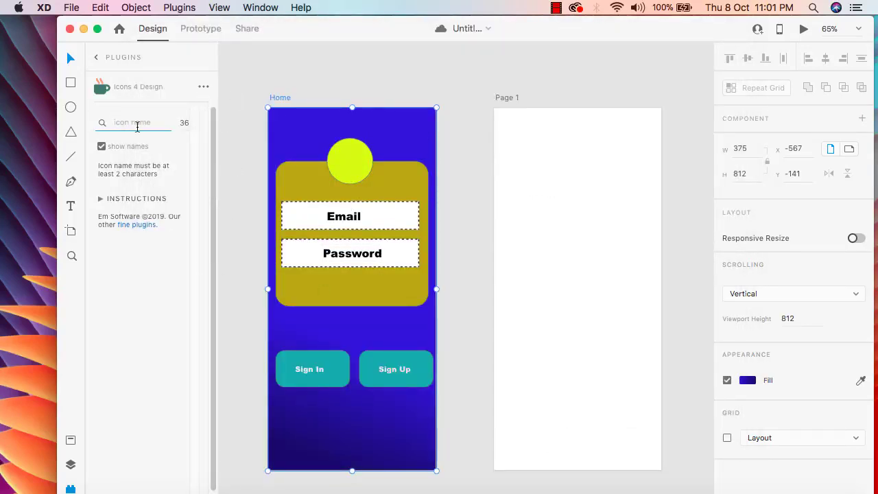
pyautogui.write('l')
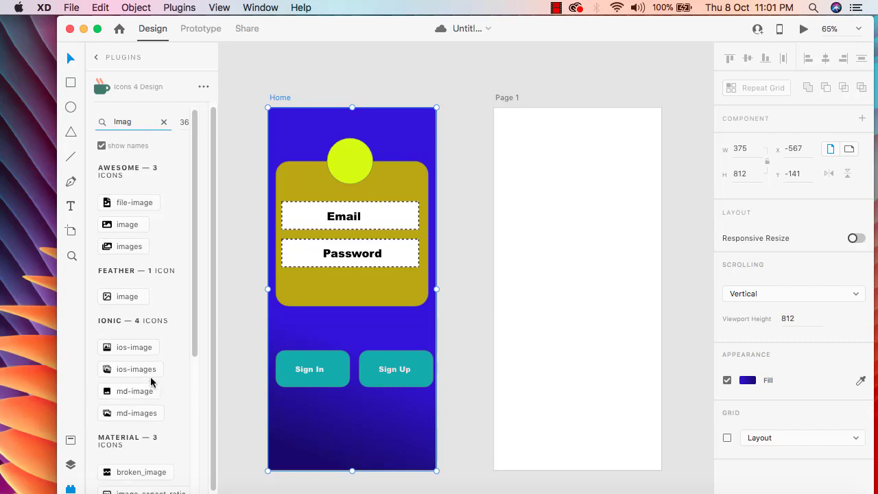
pyautogui.scroll(-5, 151, 378)
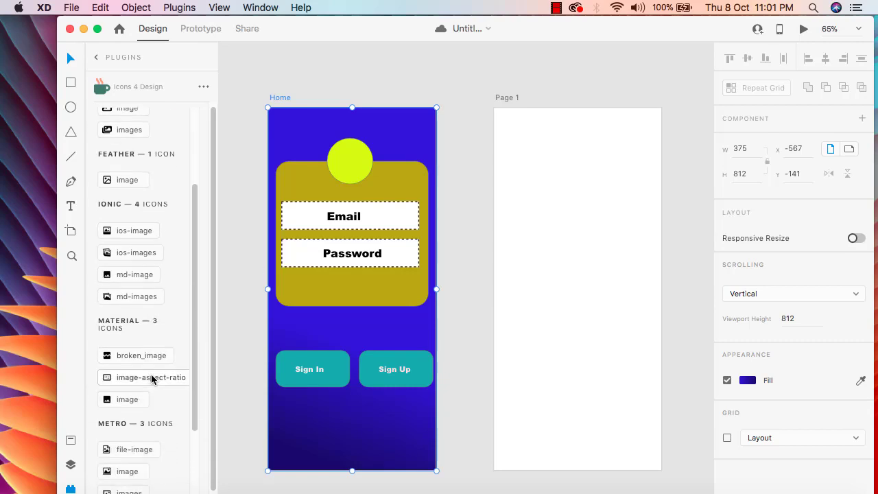
pyautogui.press('BackSpace')
pyautogui.press('BackSpace')
pyautogui.press('BackSpace')
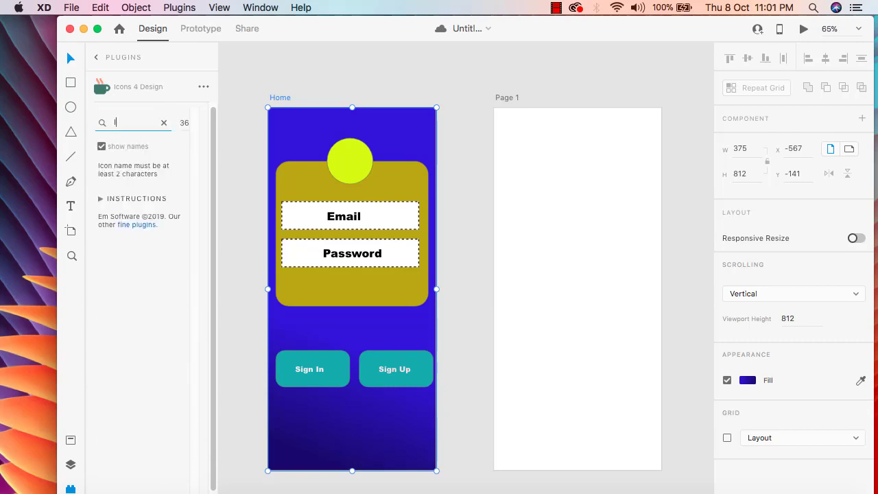
pyautogui.press('BackSpace')
# - Search the icon library for "Prof", shorten the term to "Pr" and browse the list for the pray icon
pyautogui.write('Pro')
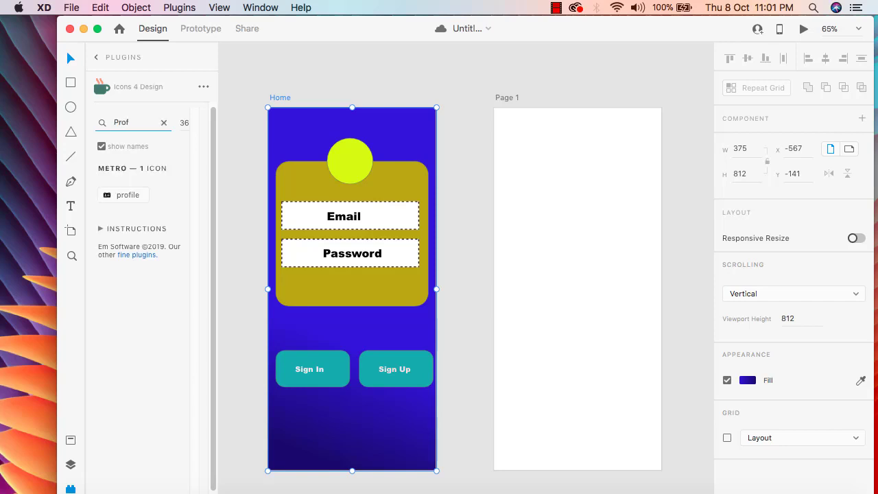
pyautogui.press('BackSpace')
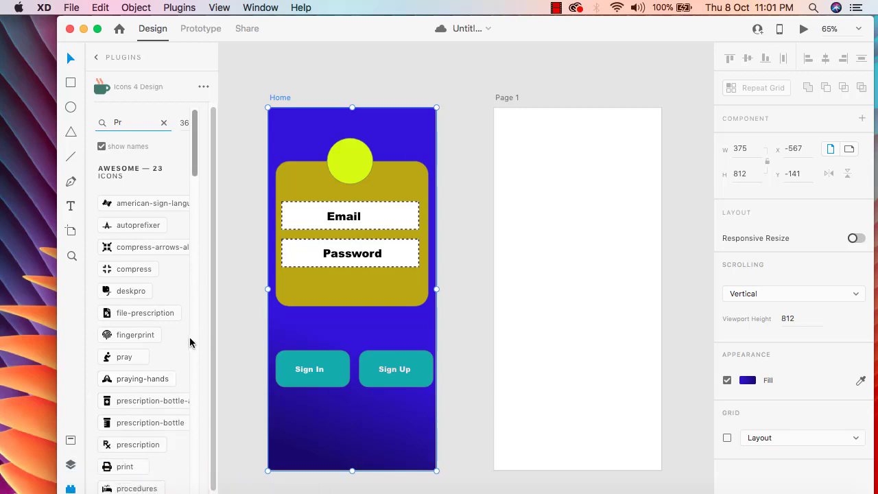
pyautogui.scroll(-3, 189, 343)
pyautogui.scroll(-1, 189, 343)
pyautogui.scroll(-3, 189, 343)
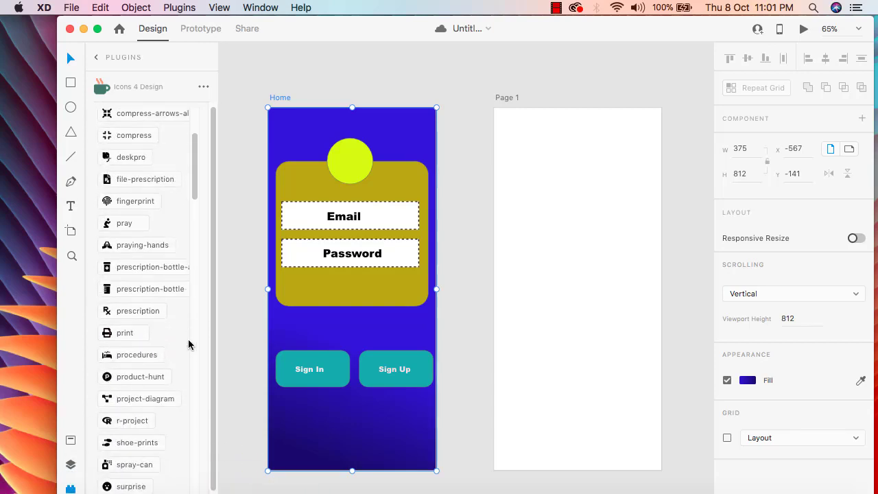
pyautogui.scroll(-4, 188, 345)
pyautogui.scroll(4, 188, 343)
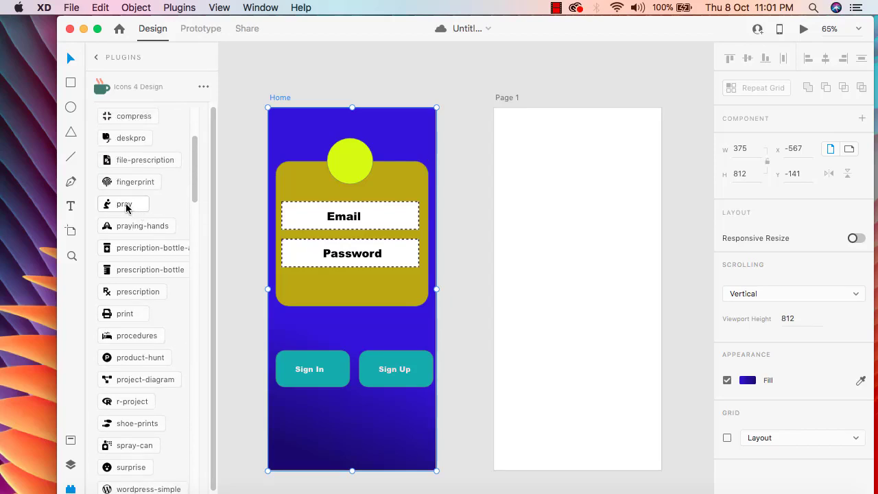
# - Insert the pray icon and place it in the middle of the yellow circle on the Home artboard
pyautogui.click(348, 168)
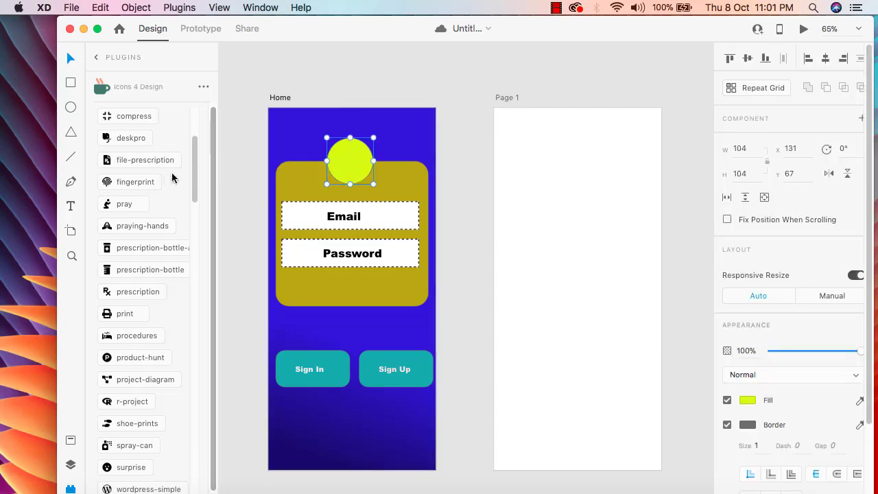
pyautogui.click(123, 205)
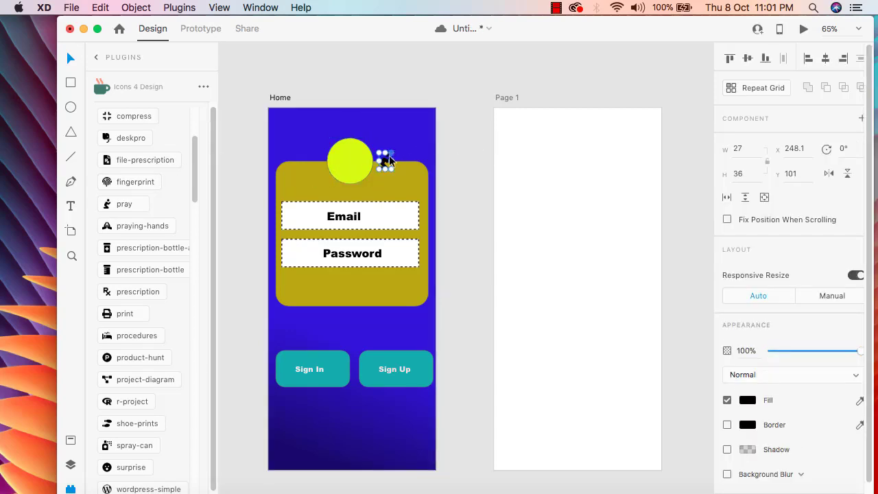
pyautogui.moveTo(385, 159); pyautogui.dragTo(351, 160)
pyautogui.click(396, 77)
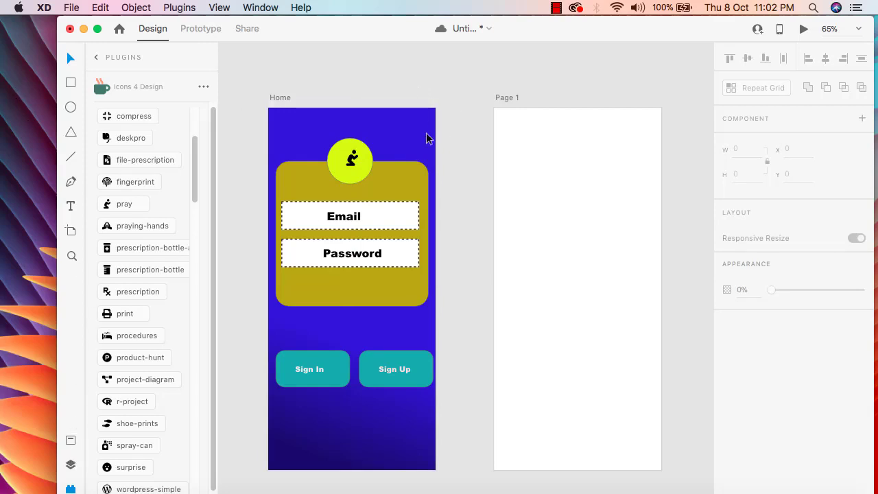
# - Return to the layers list, preview the Home screen with its new icon and close the preview
pyautogui.click(69, 467)
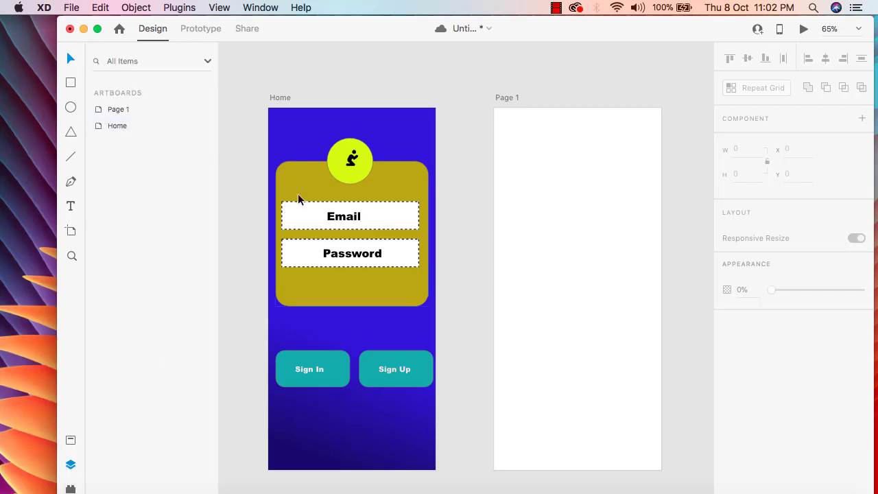
pyautogui.click(804, 31)
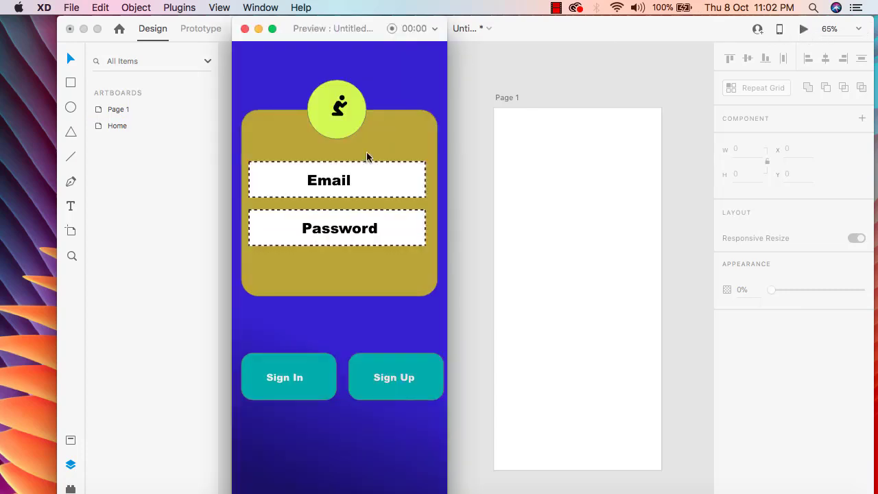
pyautogui.click(244, 28)
# - Move the Page 1 artboard closer to Home, to X -121, keeping it level with Home
pyautogui.click(519, 96)
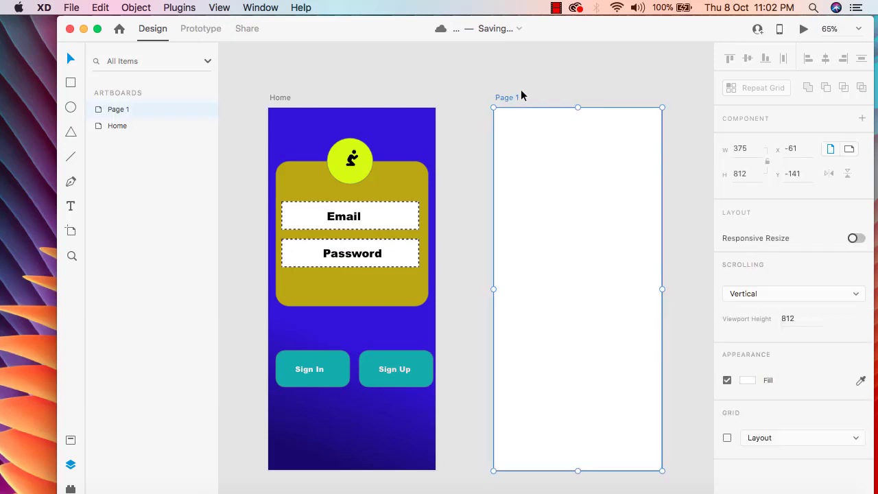
pyautogui.moveTo(505, 96); pyautogui.dragTo(478, 97)
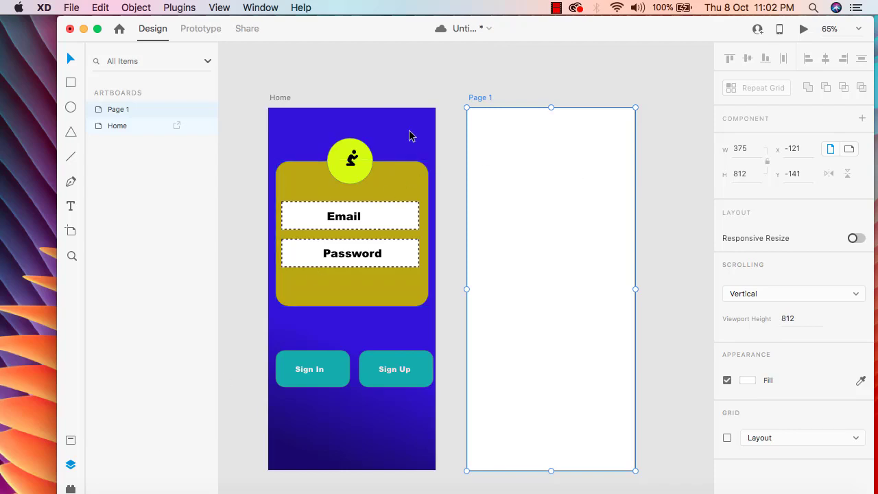
# - Inspect the Home artboard's linear gradient fill settings and deselect the artboard
pyautogui.click(280, 97)
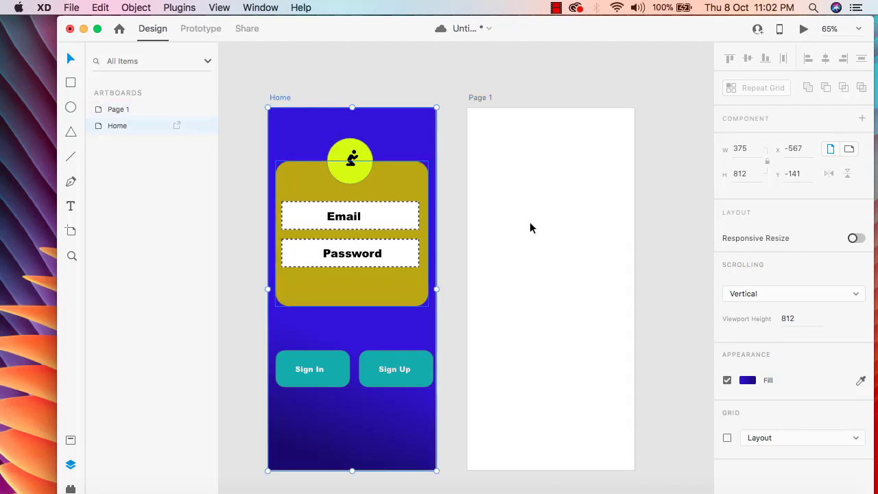
pyautogui.click(748, 382)
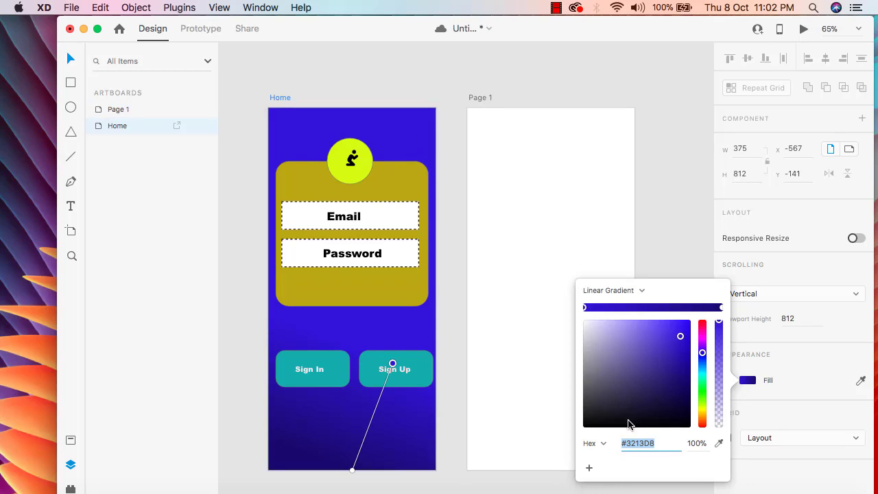
pyautogui.click(682, 216)
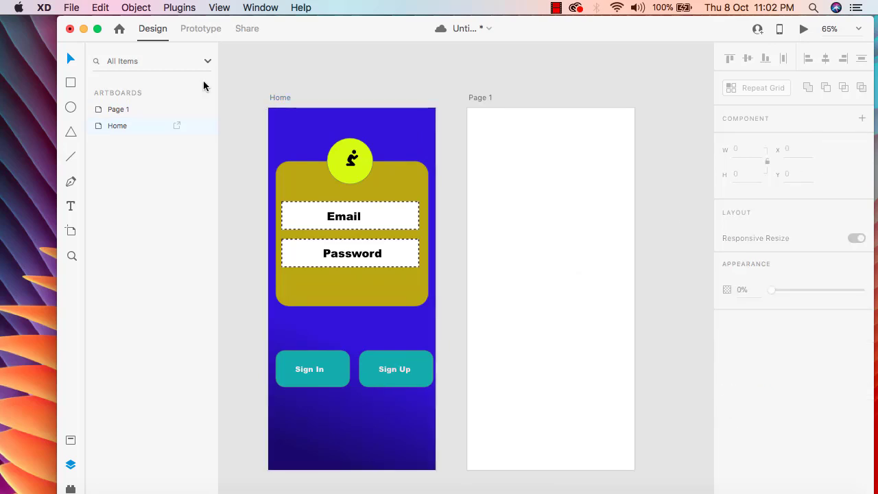
pyautogui.click(282, 99)
pyautogui.click(291, 130)
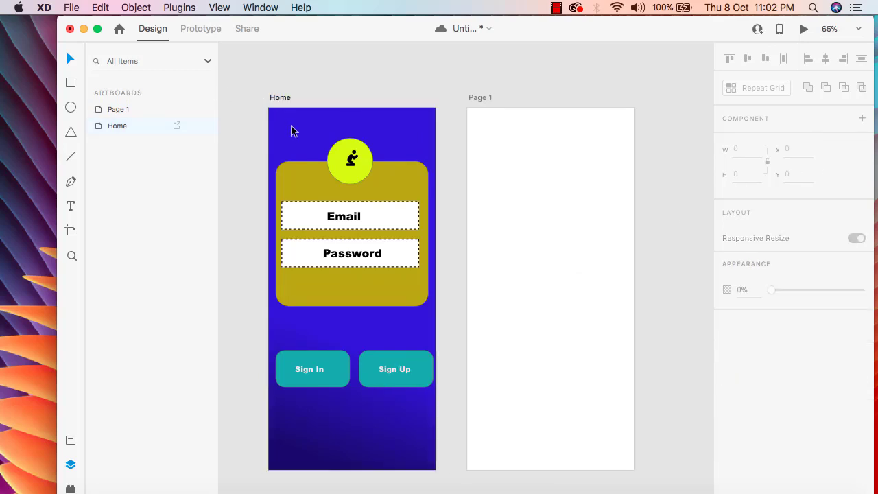
pyautogui.click(292, 134)
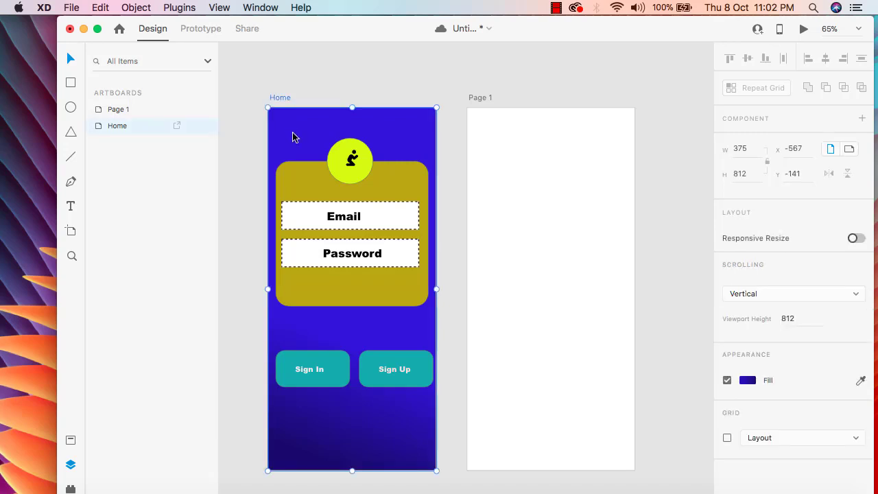
pyautogui.rightClick(292, 138)
pyautogui.click(281, 118)
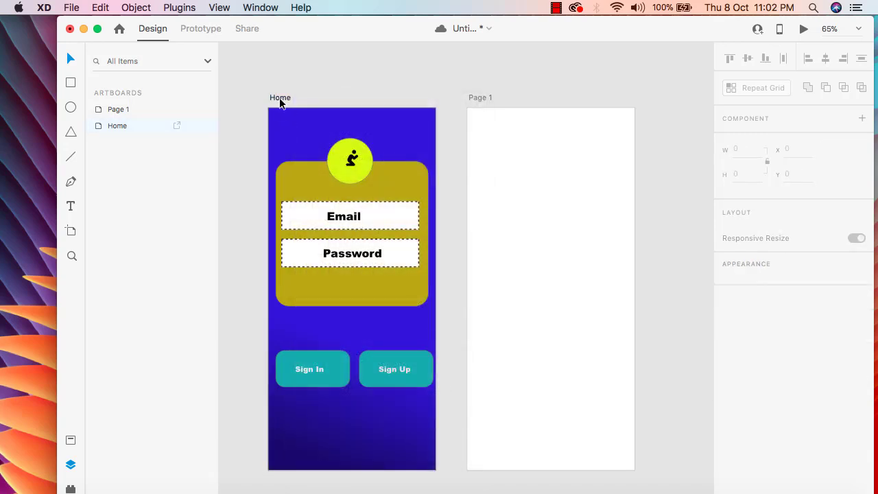
pyautogui.click(280, 98)
pyautogui.rightClick(280, 127)
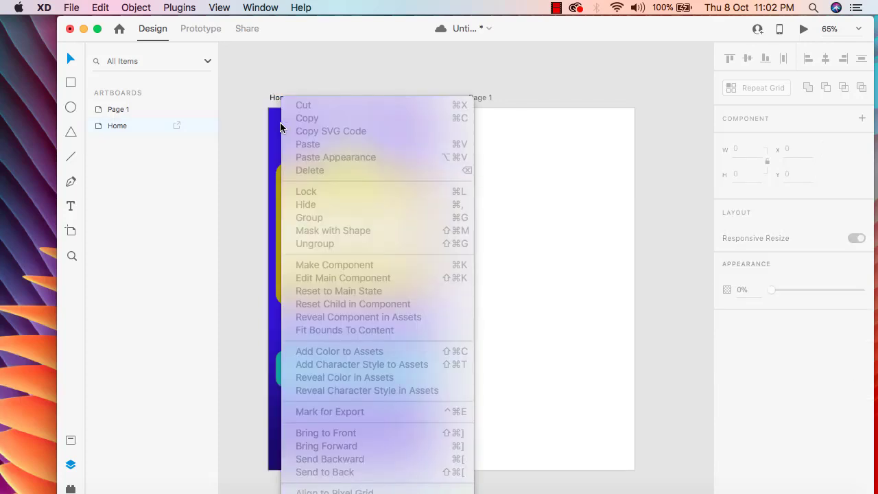
pyautogui.click(660, 294)
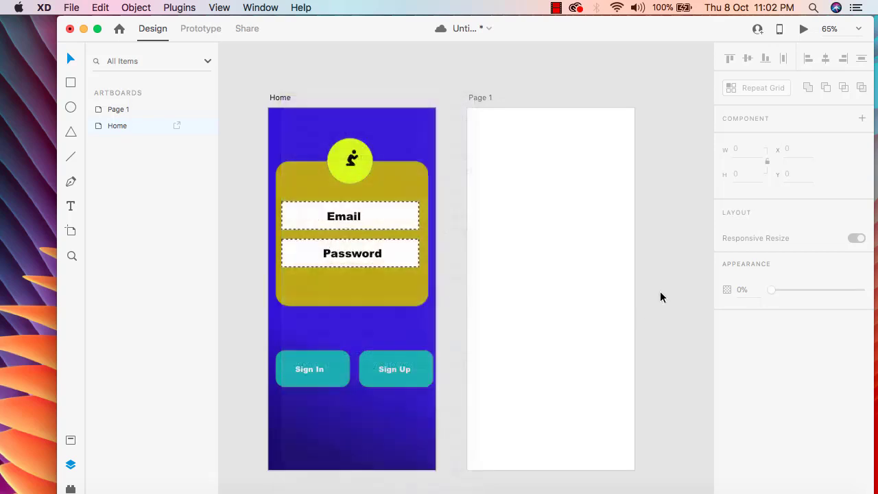
pyautogui.click(386, 428)
pyautogui.rightClick(380, 425)
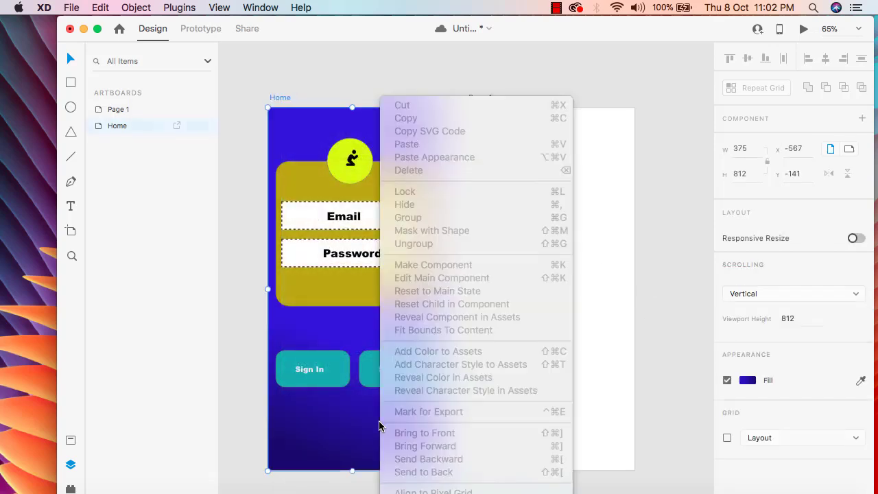
pyautogui.click(299, 422)
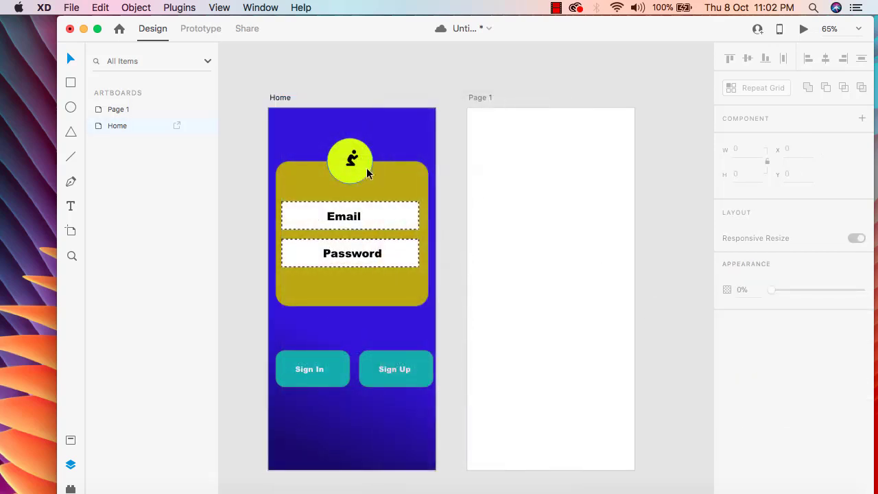
pyautogui.click(282, 97)
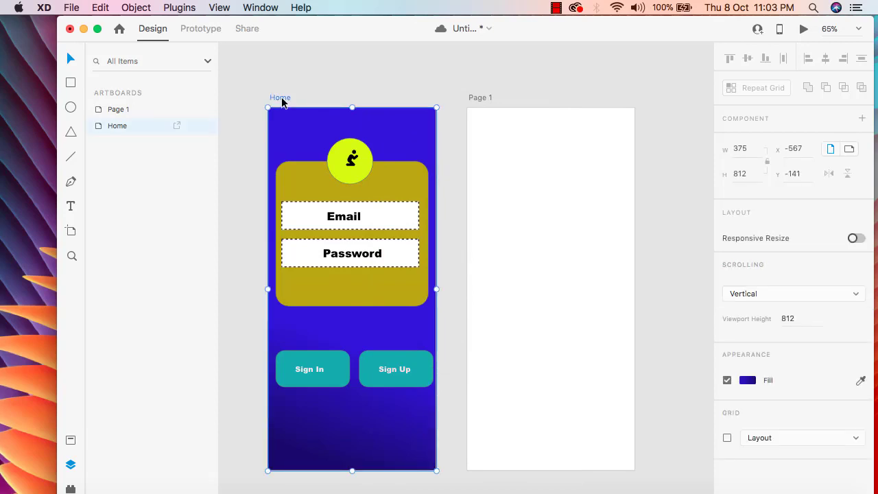
pyautogui.click(322, 370)
pyautogui.rightClick(329, 378)
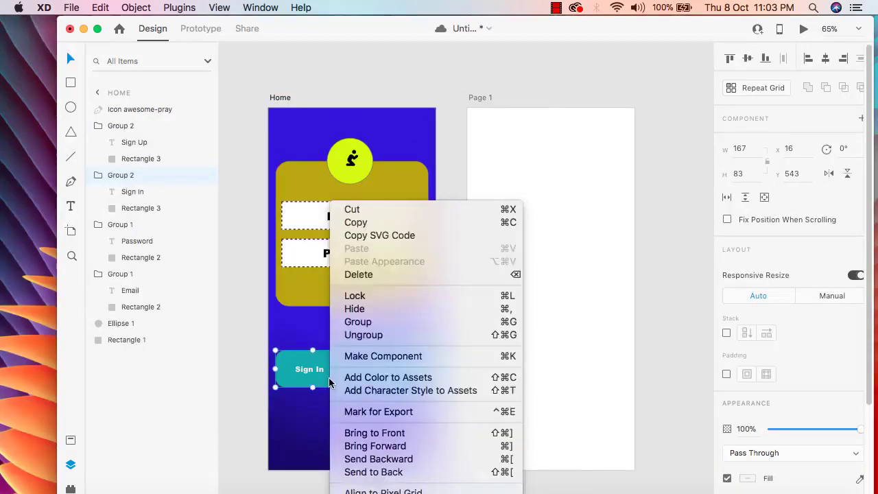
pyautogui.click(418, 88)
# - Add the Home artboard's colors, including its blue gradient, to the document assets and show the assets list
pyautogui.click(279, 96)
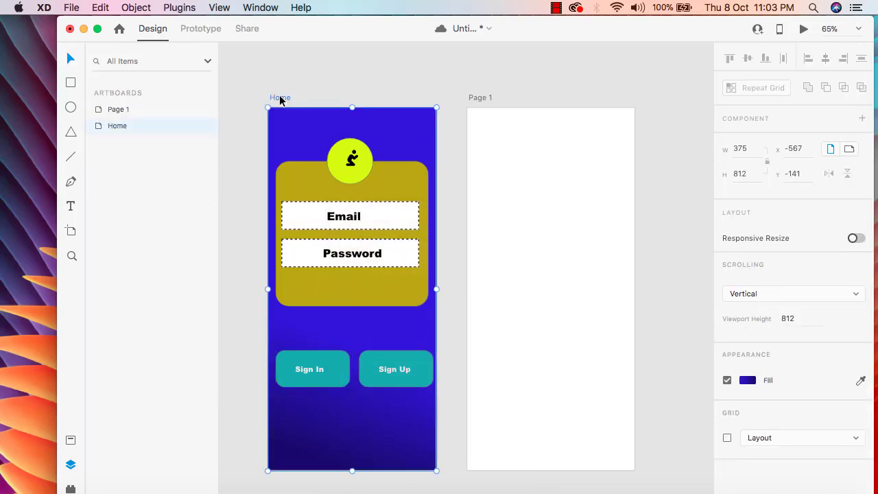
pyautogui.rightClick(279, 97)
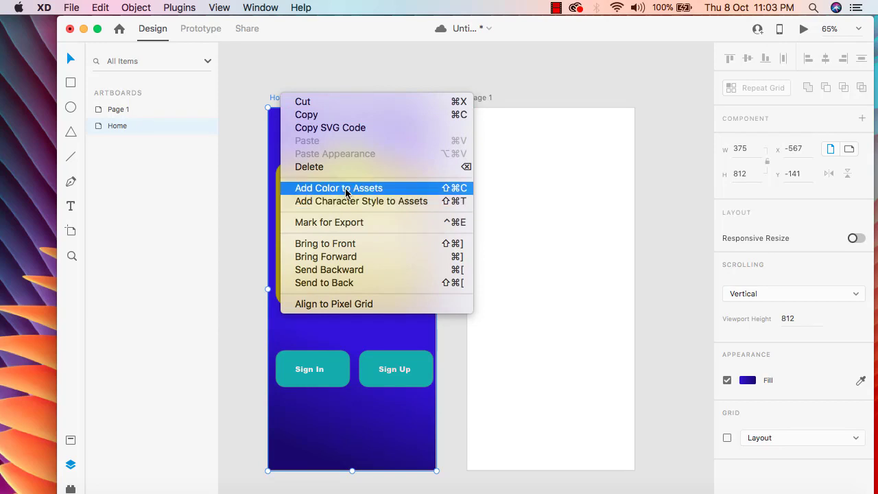
pyautogui.click(393, 190)
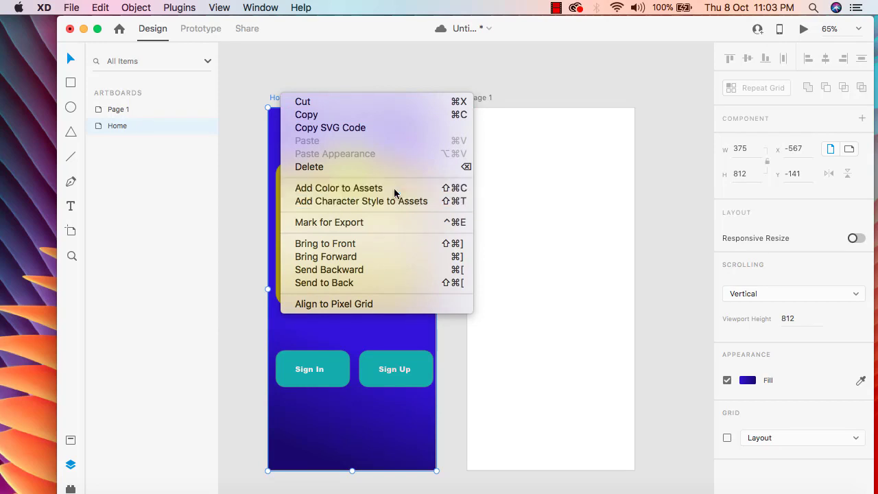
pyautogui.click(71, 442)
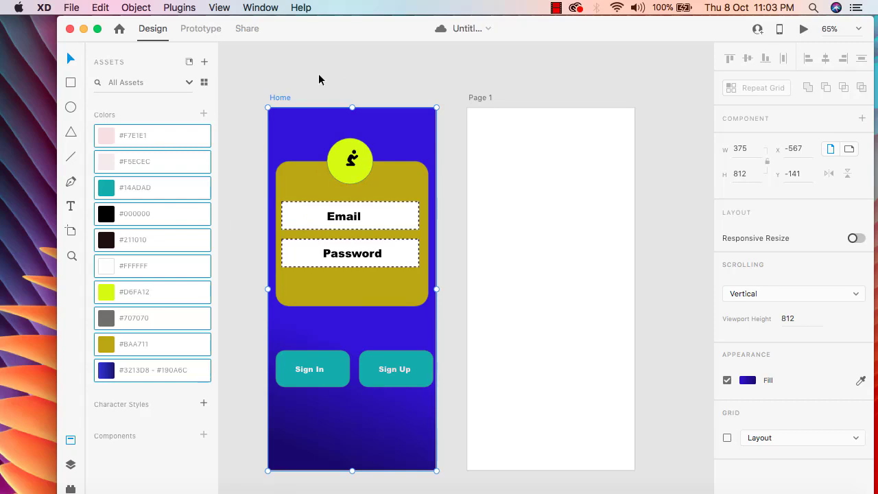
pyautogui.rightClick(278, 100)
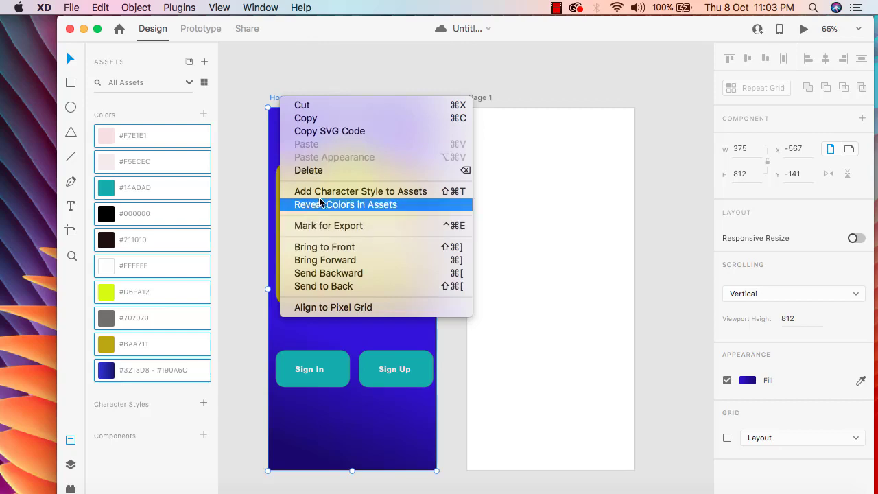
pyautogui.click(351, 68)
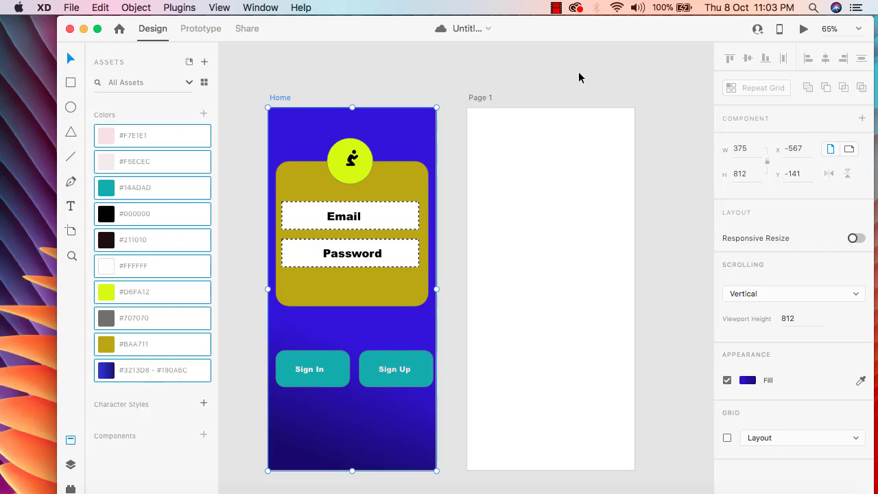
# - Apply the saved #3213D8 - #190A6C gradient as the fill of the Page 1 artboard and deselect it
pyautogui.click(482, 97)
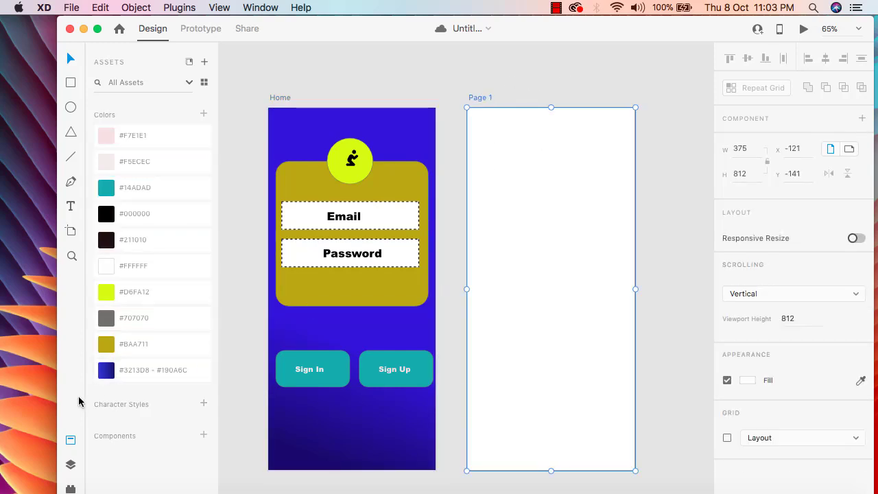
pyautogui.click(128, 372)
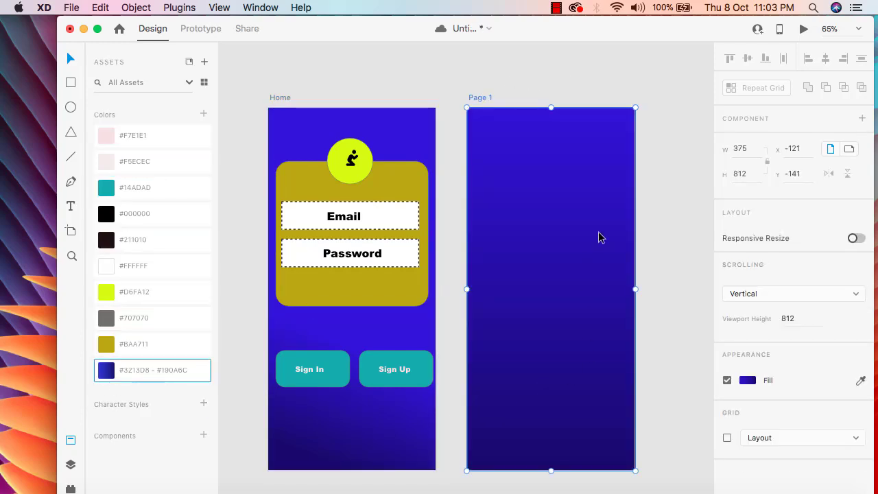
pyautogui.click(673, 181)
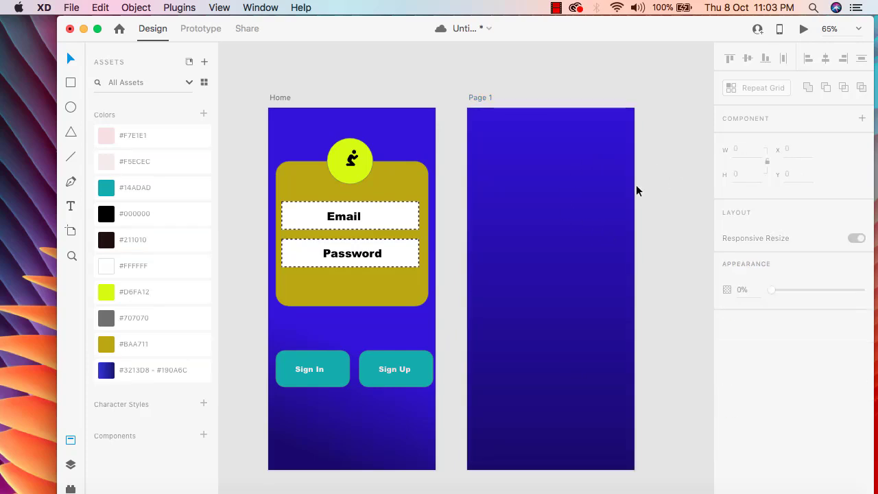
# - Move the Page 1 artboard slightly closer to Home, to X -127, and save the document
pyautogui.click(602, 194)
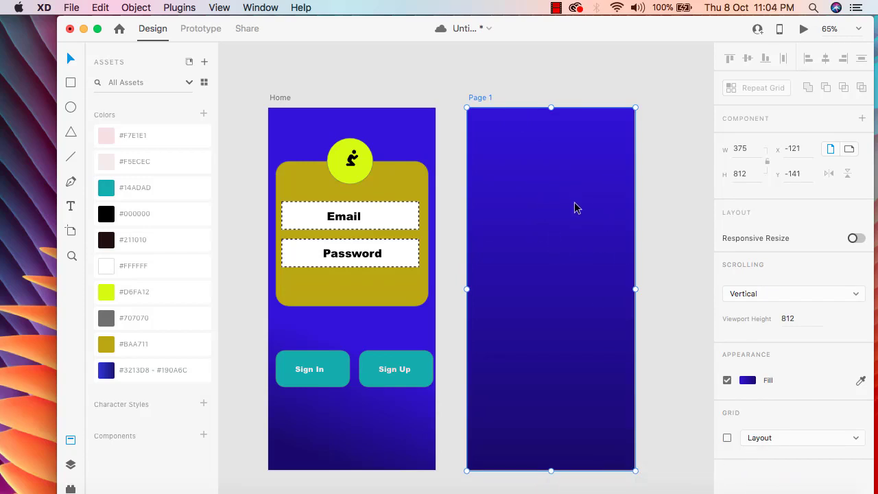
pyautogui.moveTo(484, 96); pyautogui.dragTo(480, 96)
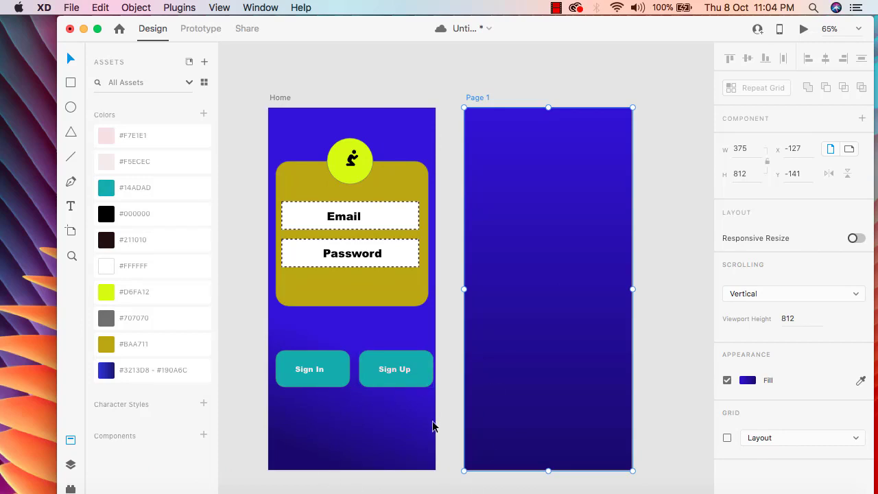
pyautogui.press('super+s')
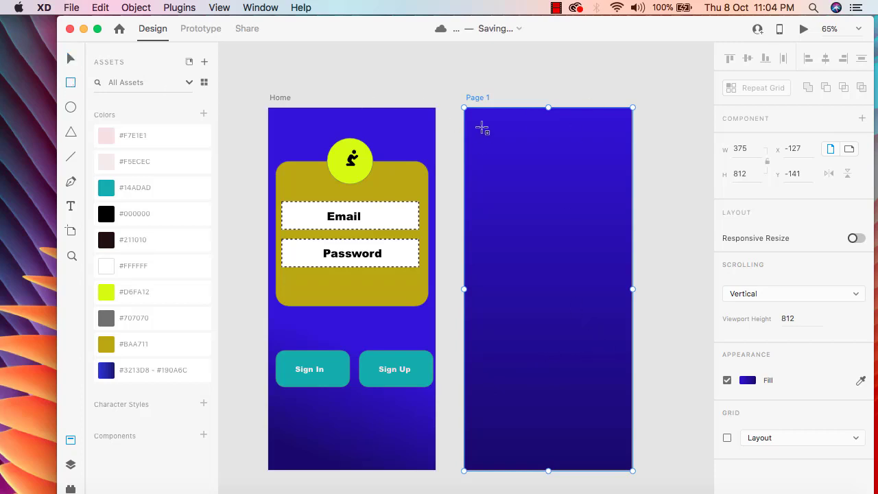
# - Draw a rectangle about 297 by 210 near the top of Page 1, set its corner radius to 30 and activate the Ellipse tool
pyautogui.moveTo(480, 122)
pyautogui.mouseDown()
pyautogui.moveTo(649, 196)
pyautogui.moveTo(603, 217)
pyautogui.moveTo(613, 216)
pyautogui.mouseUp()
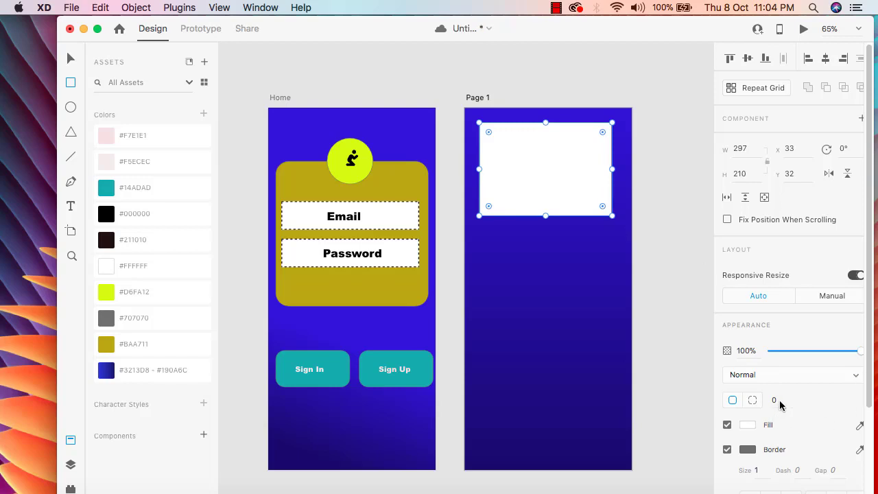
pyautogui.click(753, 400)
pyautogui.click(732, 402)
pyautogui.write('30')
pyautogui.press('Return')
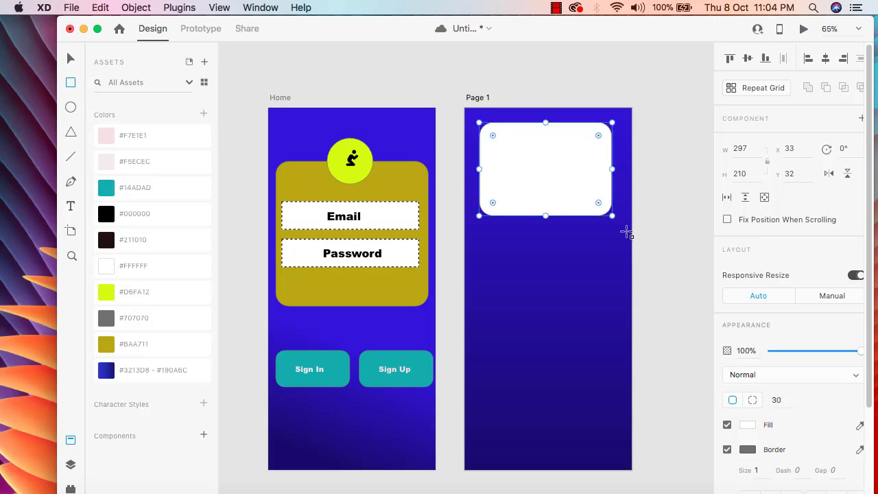
pyautogui.click(71, 107)
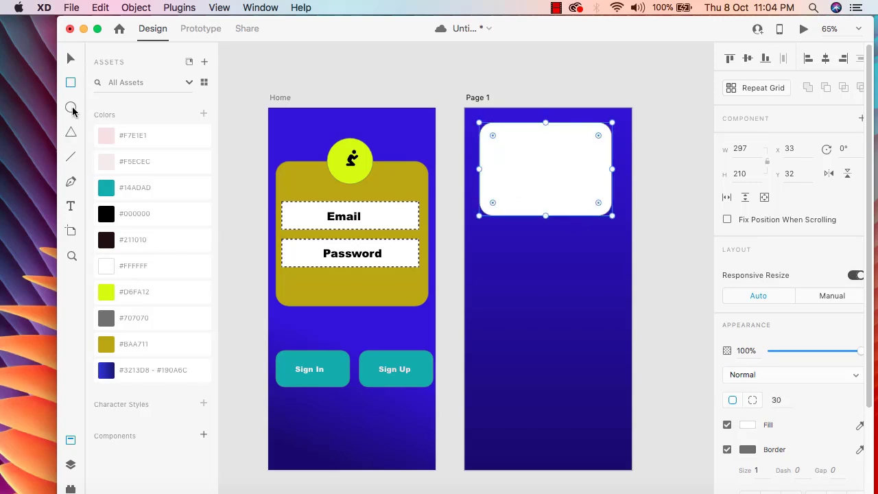
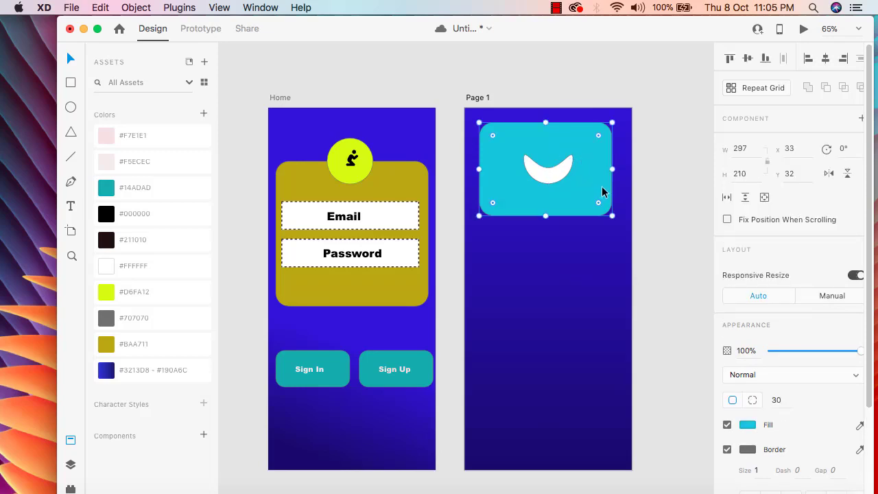
# - Fill the crescent on the Page 1 card with purple and nudge the Page 1 artboard to X -129
pyautogui.click(556, 169)
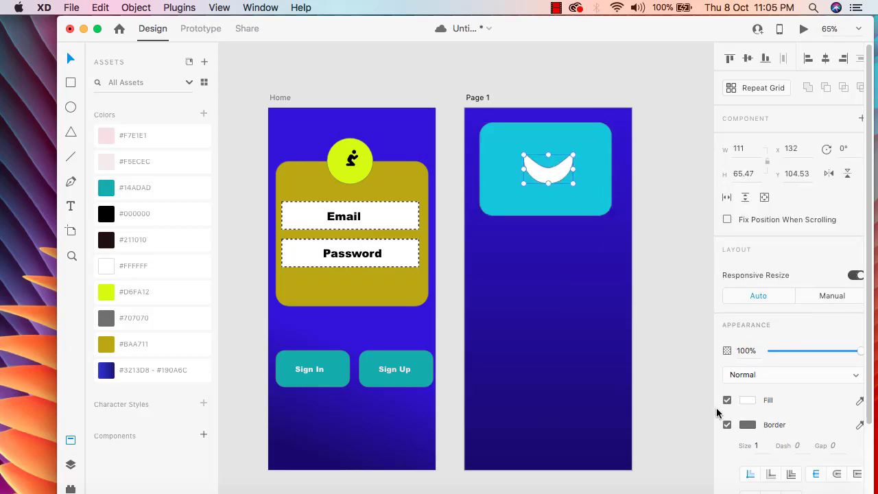
pyautogui.click(746, 402)
pyautogui.moveTo(702, 375)
pyautogui.mouseDown()
pyautogui.moveTo(678, 332)
pyautogui.moveTo(703, 348)
pyautogui.moveTo(703, 358)
pyautogui.mouseUp()
pyautogui.click(700, 345)
pyautogui.click(640, 264)
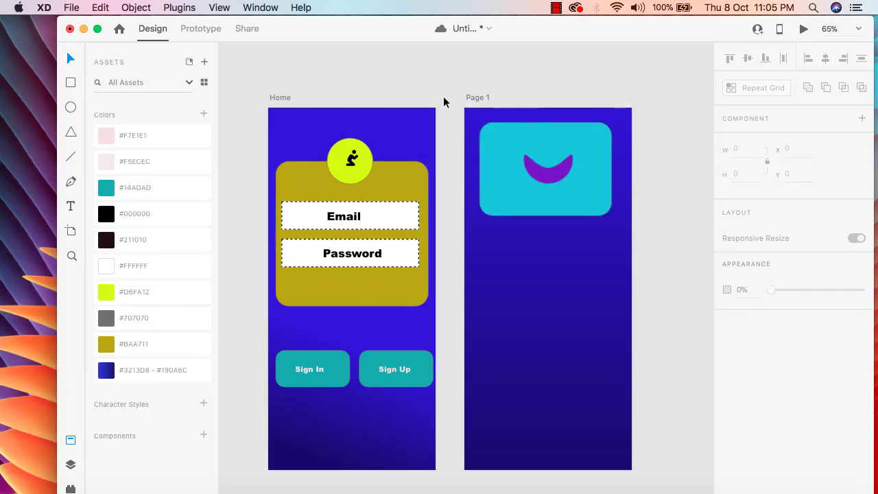
pyautogui.moveTo(476, 98)
pyautogui.mouseDown()
pyautogui.moveTo(478, 88)
pyautogui.moveTo(477, 98)
pyautogui.mouseUp()
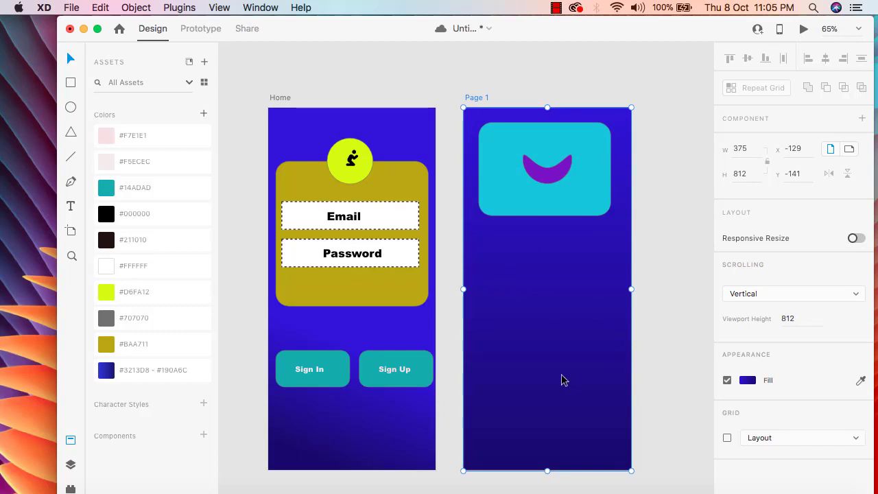
# - Draw a rectangle about 301 wide in the lower half of Page 1, shorten it to a height of 87 and undo the stray small rectangle
pyautogui.click(69, 85)
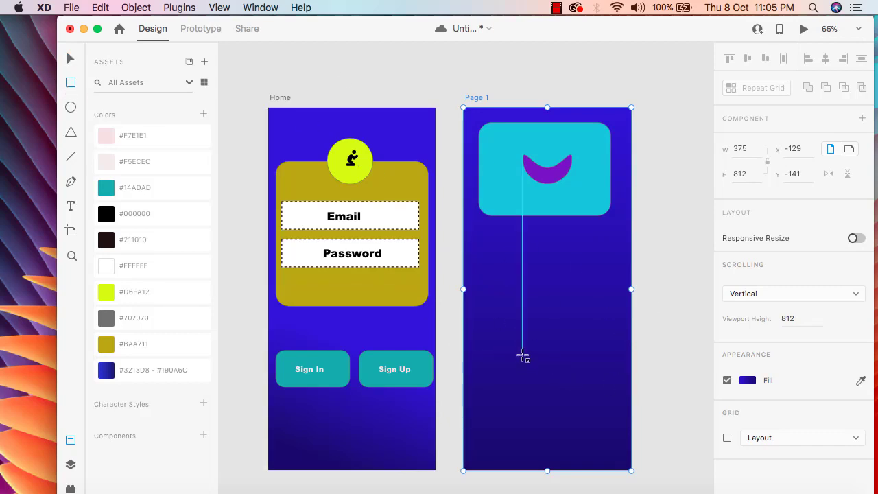
pyautogui.moveTo(484, 325)
pyautogui.mouseDown()
pyautogui.moveTo(523, 384)
pyautogui.moveTo(617, 383)
pyautogui.mouseUp()
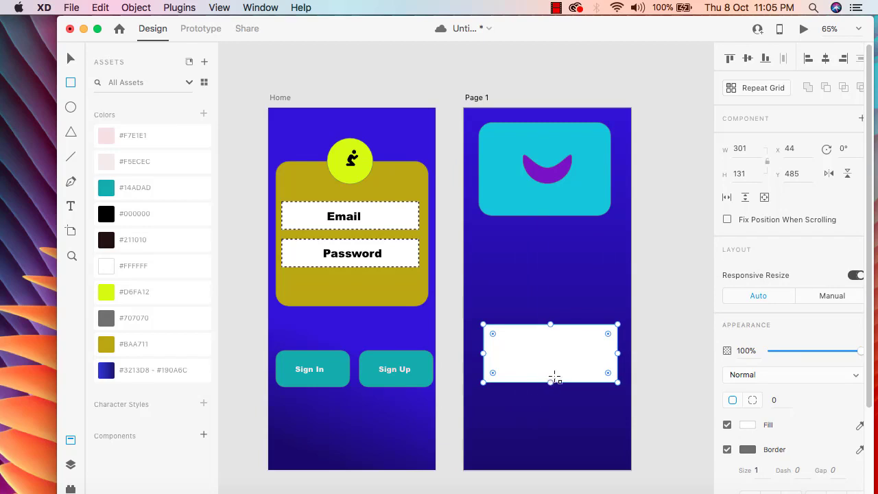
pyautogui.moveTo(551, 385)
pyautogui.mouseDown()
pyautogui.moveTo(547, 355)
pyautogui.moveTo(557, 351)
pyautogui.mouseUp()
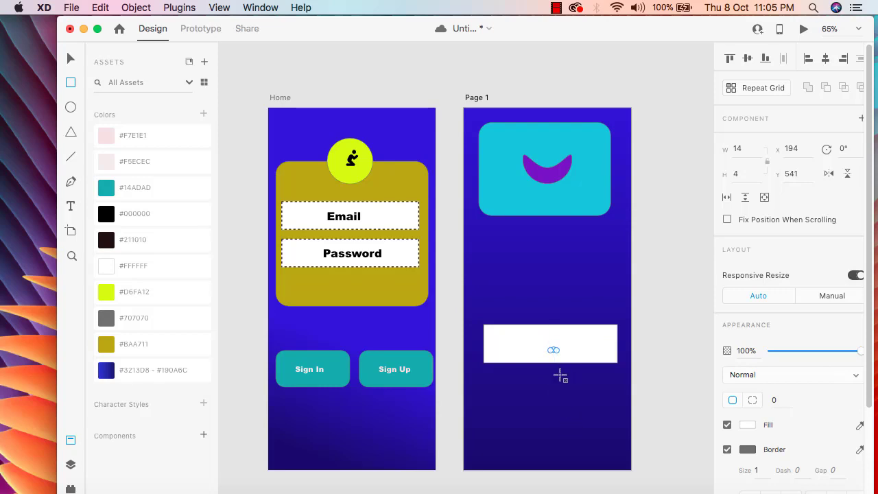
pyautogui.press('super+z')
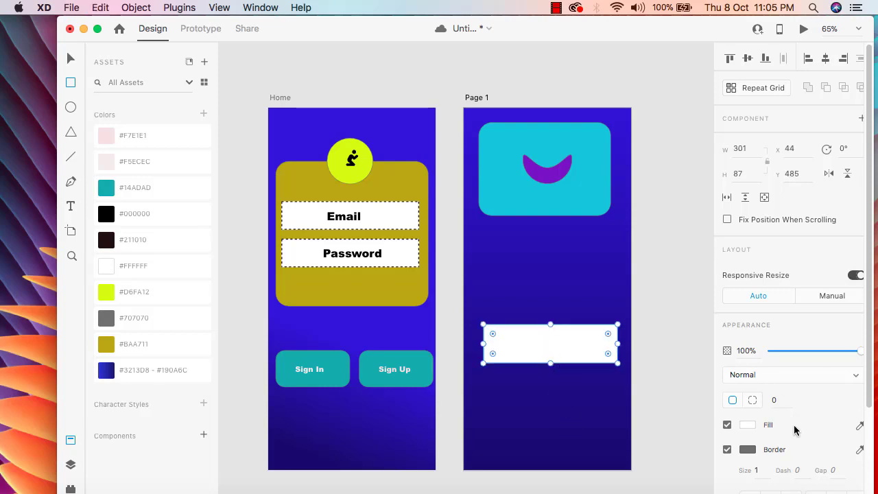
# - Set the corner radius of the lower rectangle on Page 1 to 20 and return to the Select tool
pyautogui.click(783, 400)
pyautogui.press('BackSpace')
pyautogui.press('Return')
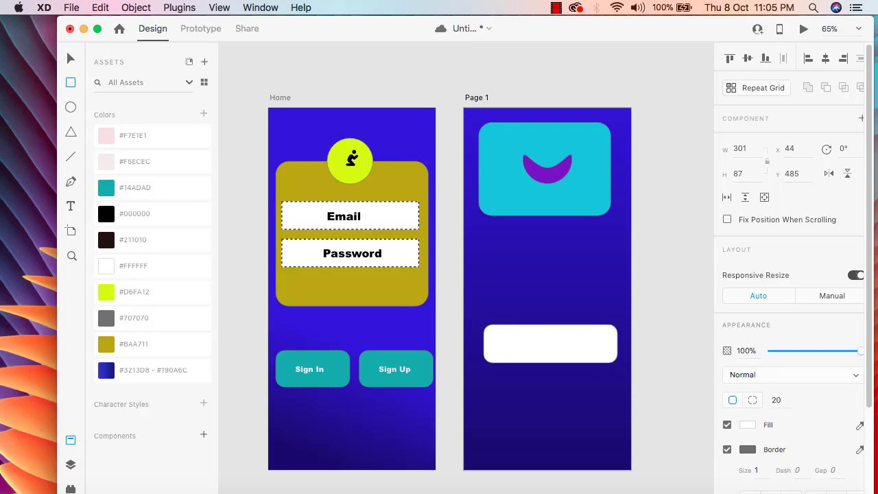
pyautogui.press('v')
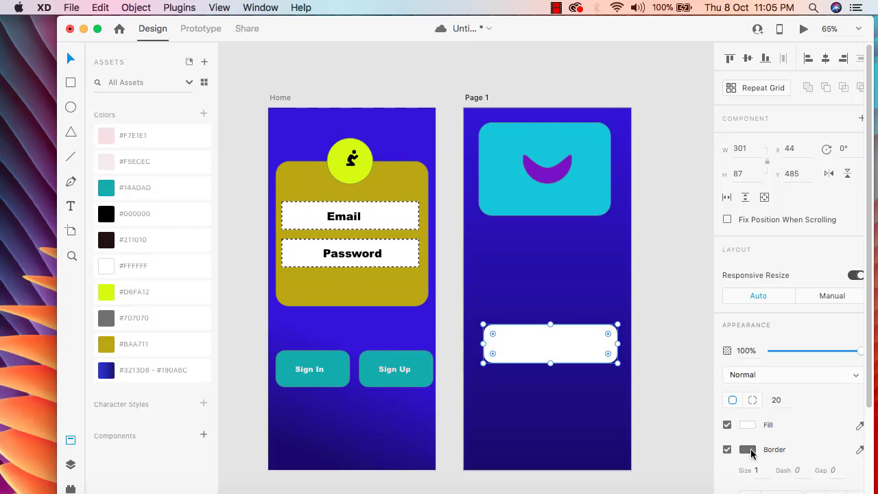
# - Try a solid purple fill on the lower rounded rectangle of Page 1
pyautogui.click(751, 451)
pyautogui.click(749, 426)
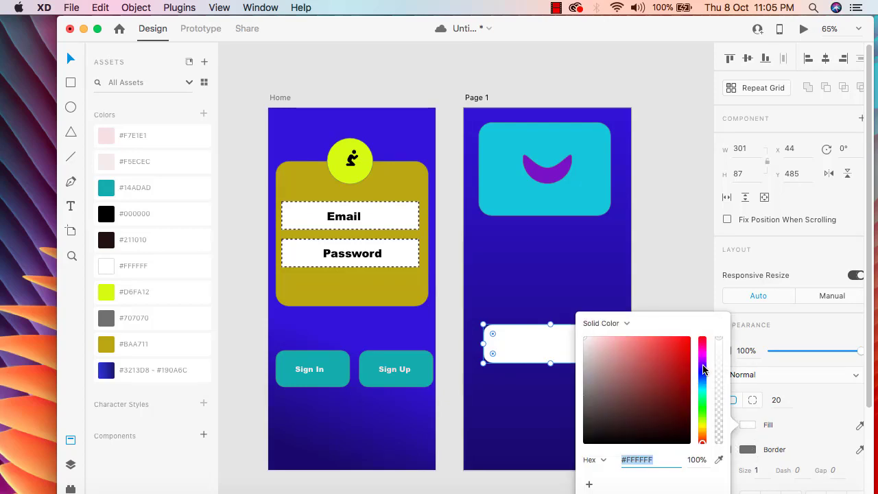
pyautogui.moveTo(703, 370); pyautogui.dragTo(653, 368)
pyautogui.click(661, 271)
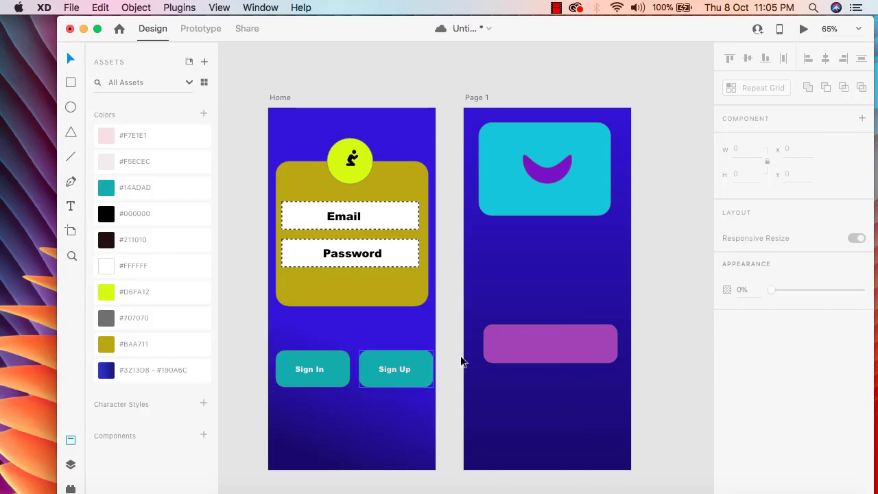
# - Fill the lower rectangle on Page 1 with #14ADAD, then reposition and widen it to about 327 by 87 at X 22, Y 533
pyautogui.click(563, 340)
pyautogui.click(158, 191)
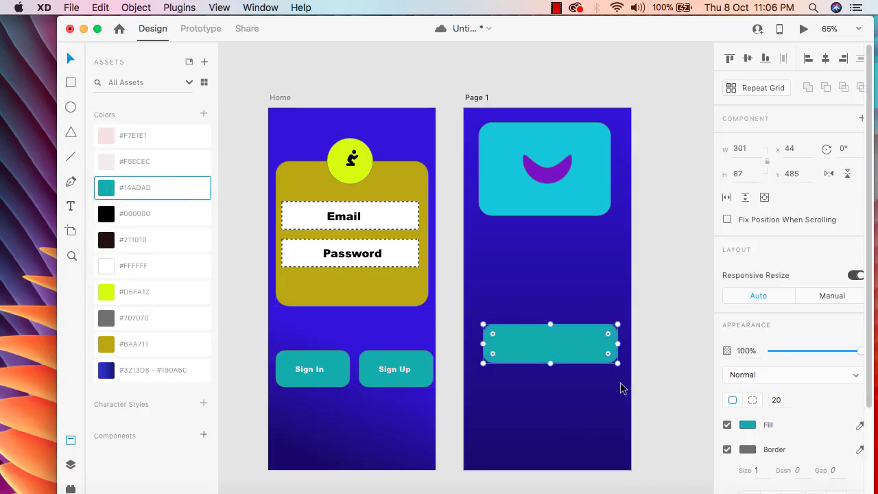
pyautogui.moveTo(584, 339); pyautogui.dragTo(581, 362)
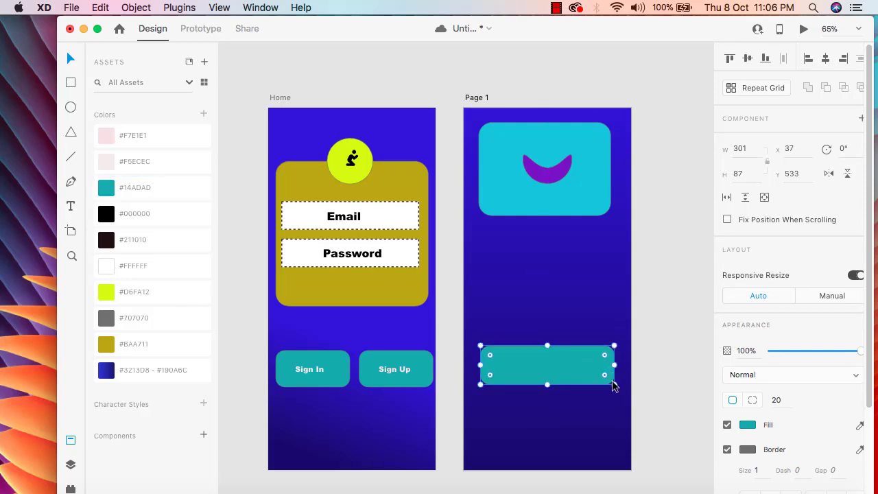
pyautogui.moveTo(614, 385); pyautogui.dragTo(620, 384)
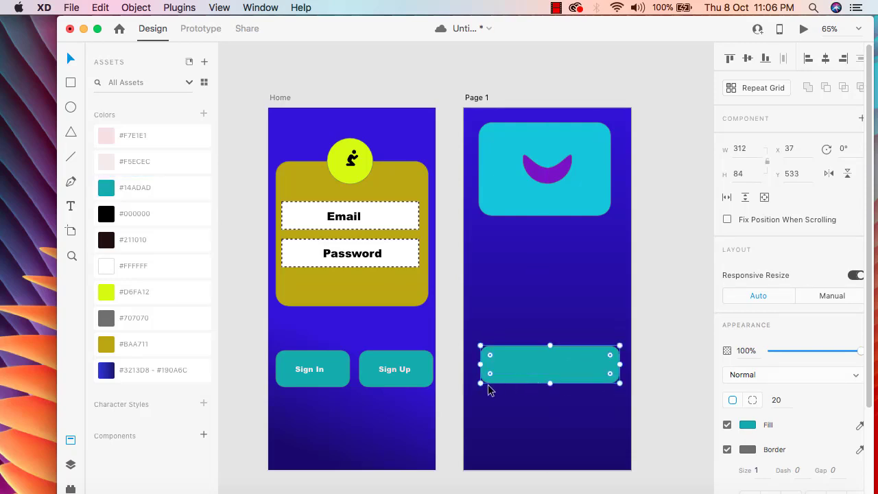
pyautogui.moveTo(480, 384); pyautogui.dragTo(473, 385)
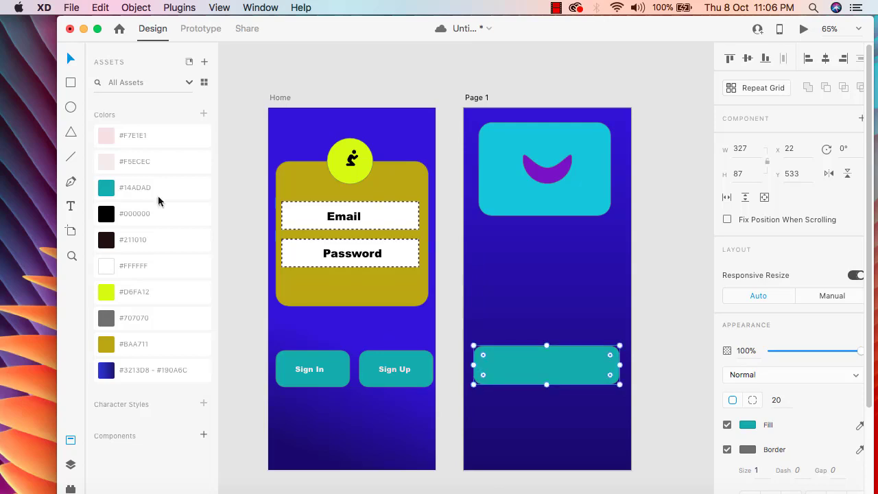
# - Add the text label "Back" to the teal button on Page 1 and move it to the button's centre
pyautogui.click(70, 207)
pyautogui.click(514, 362)
pyautogui.write('B')
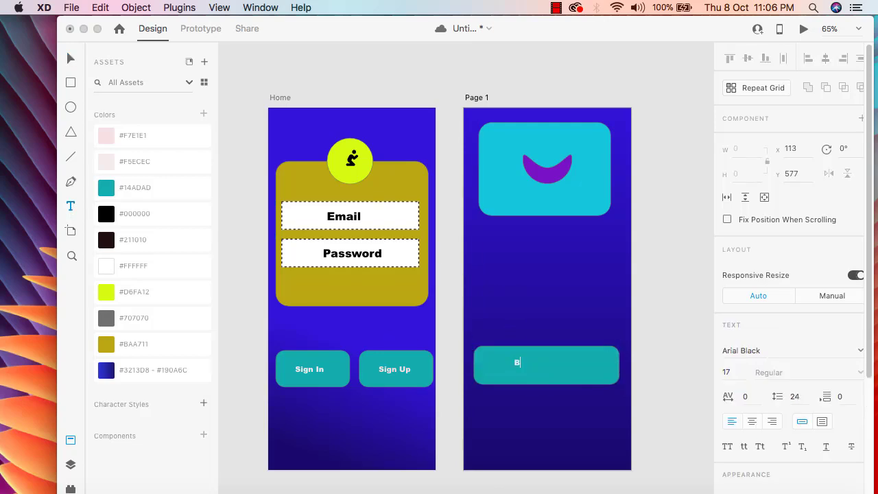
pyautogui.write('ack')
pyautogui.click(70, 59)
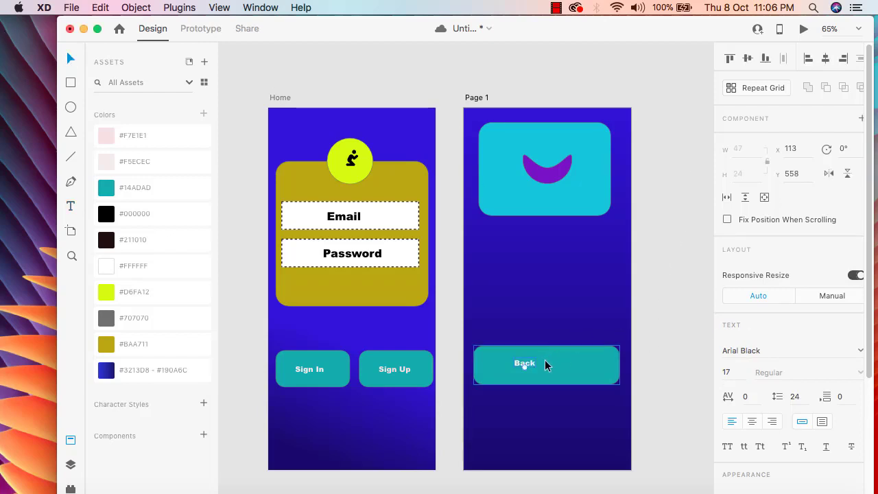
pyautogui.moveTo(529, 367); pyautogui.dragTo(548, 370)
pyautogui.click(658, 252)
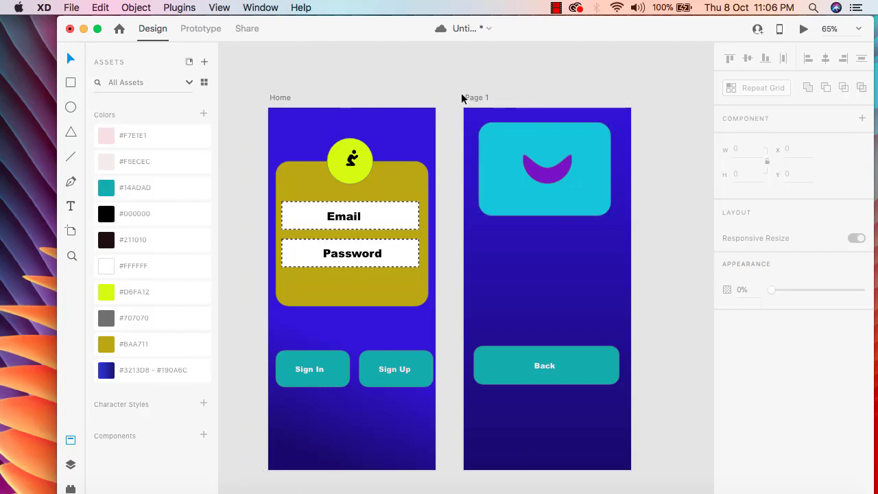
# - Move the Page 1 artboard to about X -74, Y -128 and rename it as Home
pyautogui.moveTo(473, 96); pyautogui.dragTo(499, 103)
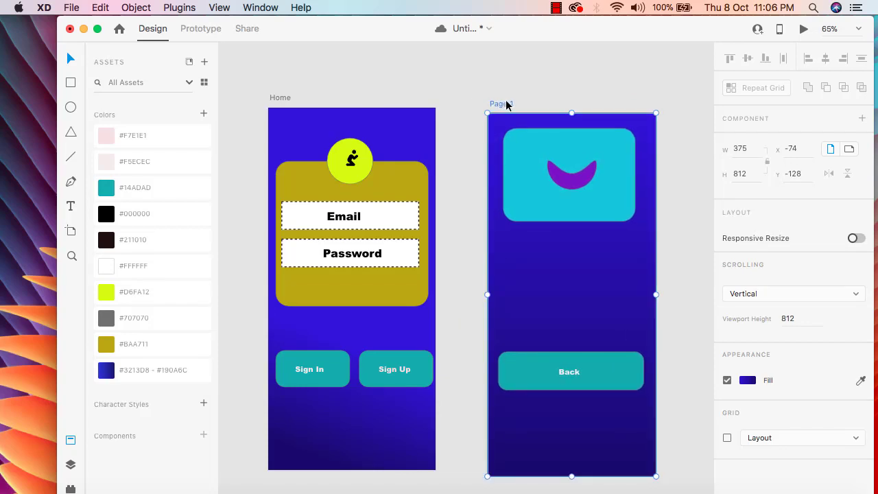
pyautogui.doubleClick(509, 103)
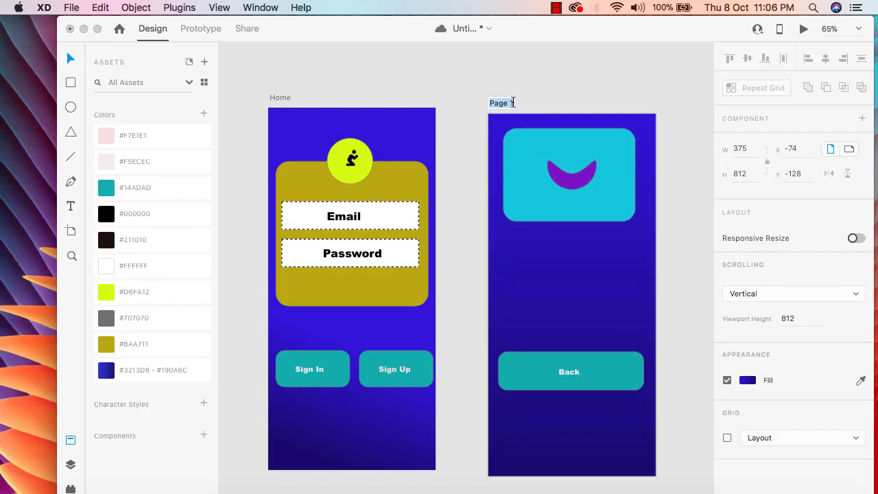
pyautogui.click(513, 103)
pyautogui.press('BackSpace')
pyautogui.press('BackSpace')
pyautogui.press('BackSpace')
pyautogui.press('BackSpace')
pyautogui.write('Home')
# - Rename the artboard with the email and password fields as Sign In
pyautogui.click(285, 103)
pyautogui.doubleClick(286, 99)
pyautogui.click(291, 98)
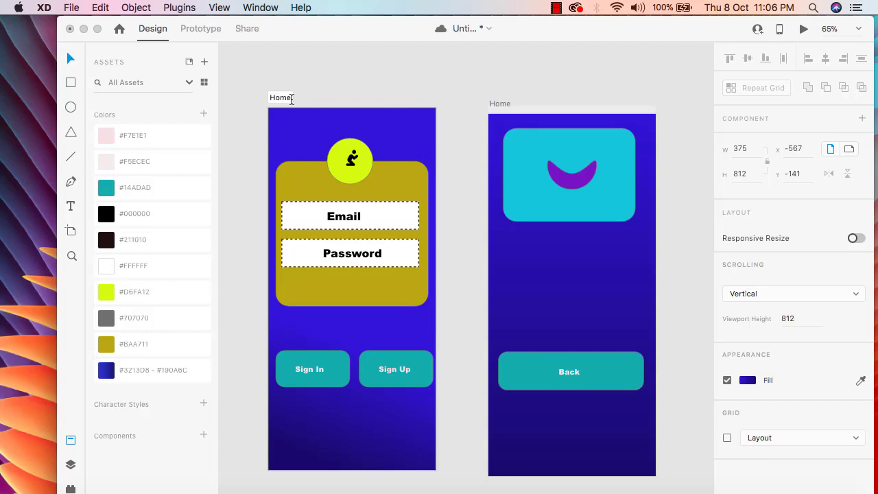
pyautogui.press('BackSpace')
pyautogui.press('BackSpace')
pyautogui.press('BackSpace')
pyautogui.press('Return')
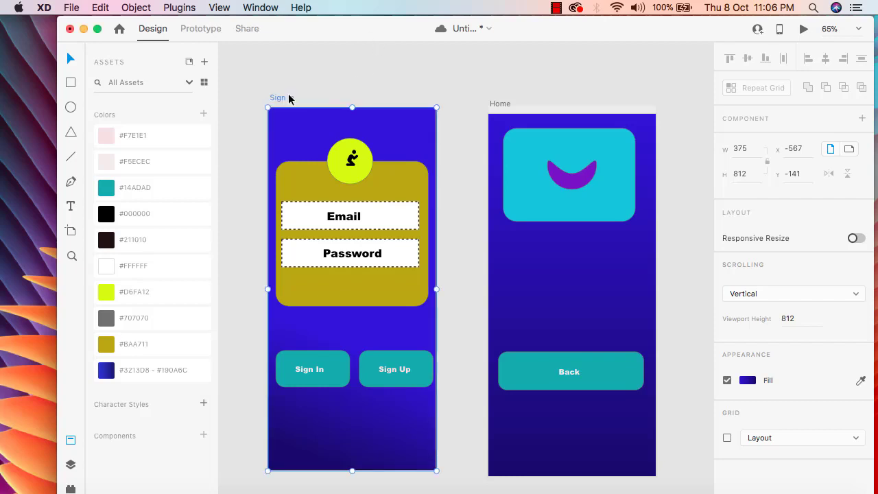
# - Duplicate the Sign In artboard and deselect the copy
pyautogui.press('super+d')
pyautogui.hscroll(5, 480, 96)
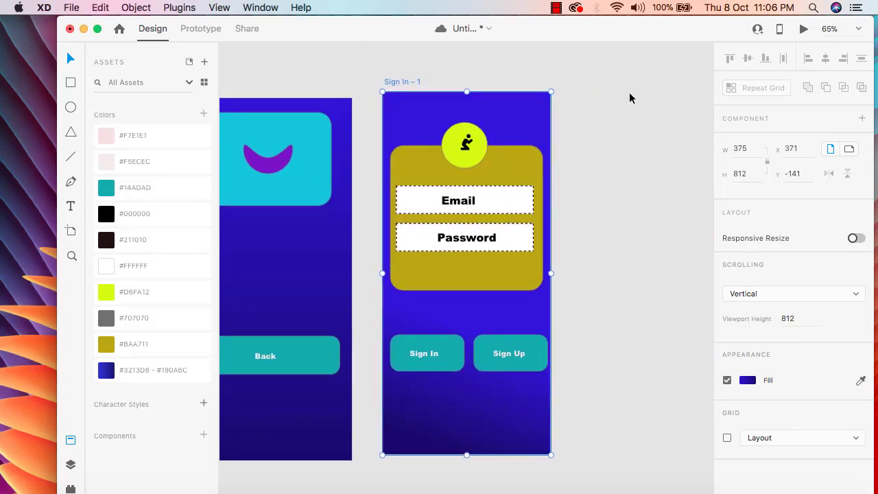
pyautogui.moveTo(629, 74); pyautogui.dragTo(314, 49)
pyautogui.hscroll(-6, 315, 50)
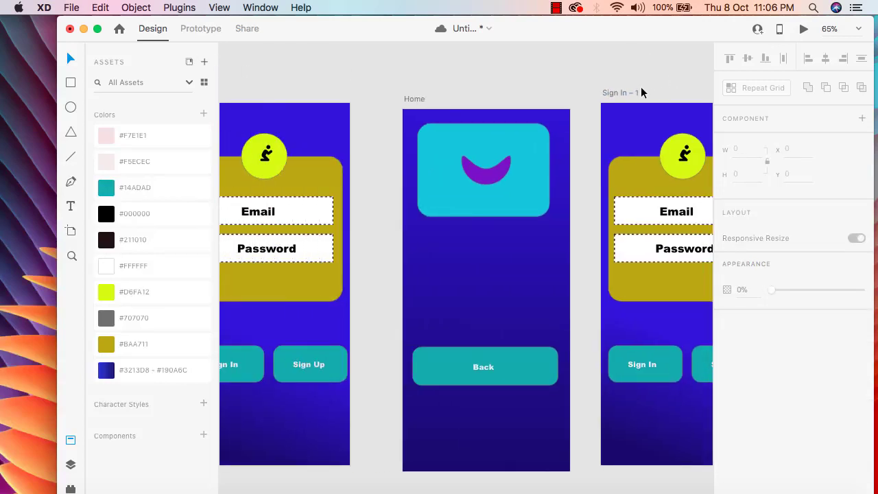
pyautogui.hscroll(4, 693, 62)
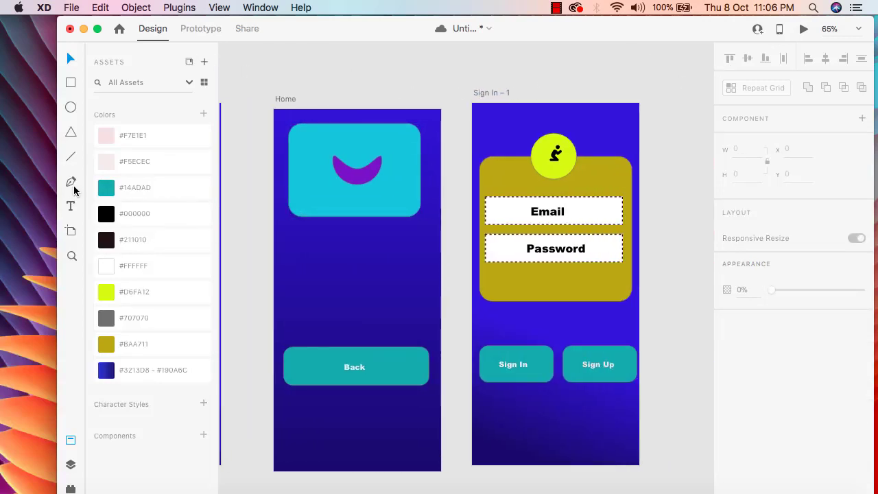
# - Rename the duplicated Sign In artboard as "Sign up" and deselect it
pyautogui.click(491, 94)
pyautogui.doubleClick(491, 94)
pyautogui.click(511, 93)
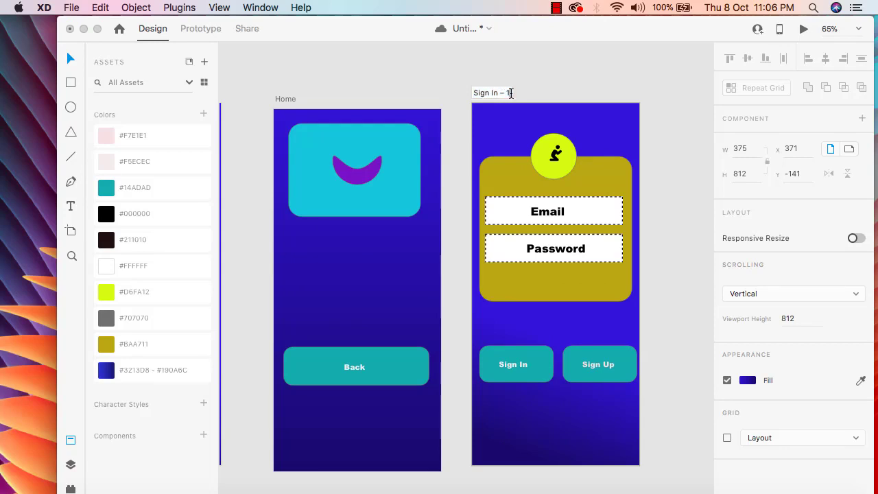
pyautogui.press('BackSpace')
pyautogui.press('BackSpace')
pyautogui.press('BackSpace')
pyautogui.press('Return')
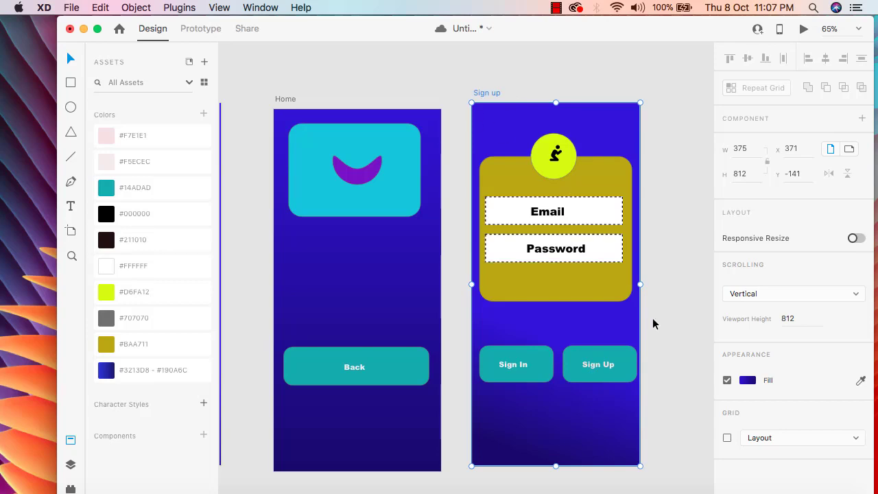
pyautogui.moveTo(657, 71); pyautogui.dragTo(351, 72)
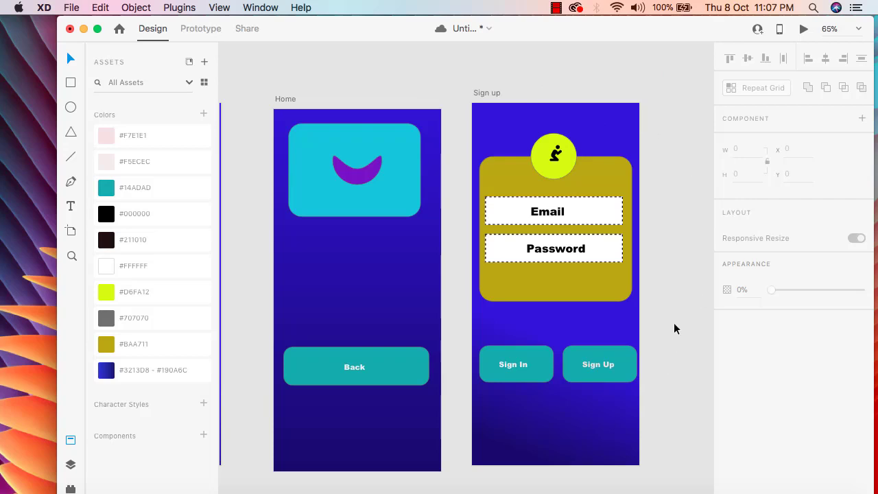
pyautogui.moveTo(655, 77); pyautogui.dragTo(371, 75)
# - Recolour the Sign In button on the Sign up artboard with the #3213D8 - #190A6C gradient and its label with #BAA711
pyautogui.click(535, 372)
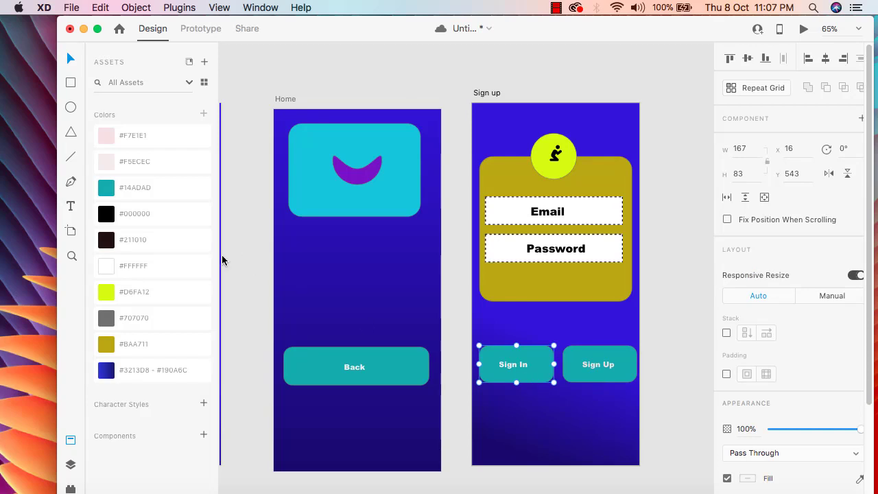
pyautogui.click(138, 293)
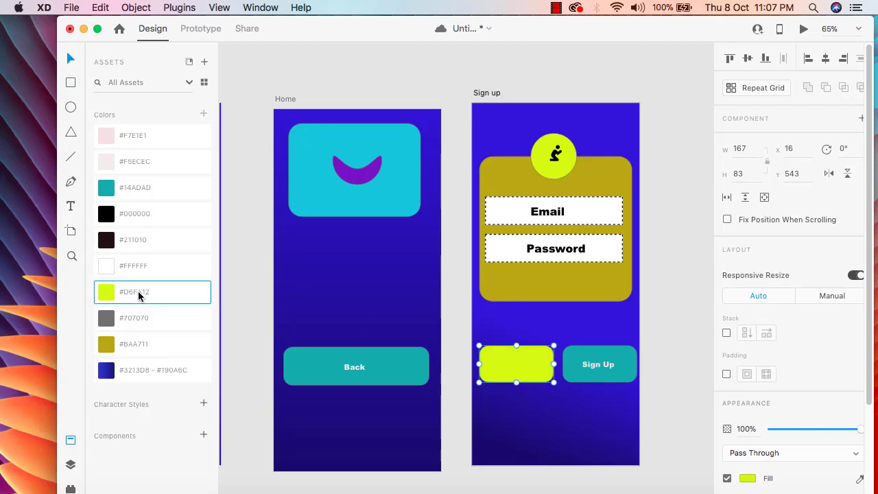
pyautogui.click(139, 341)
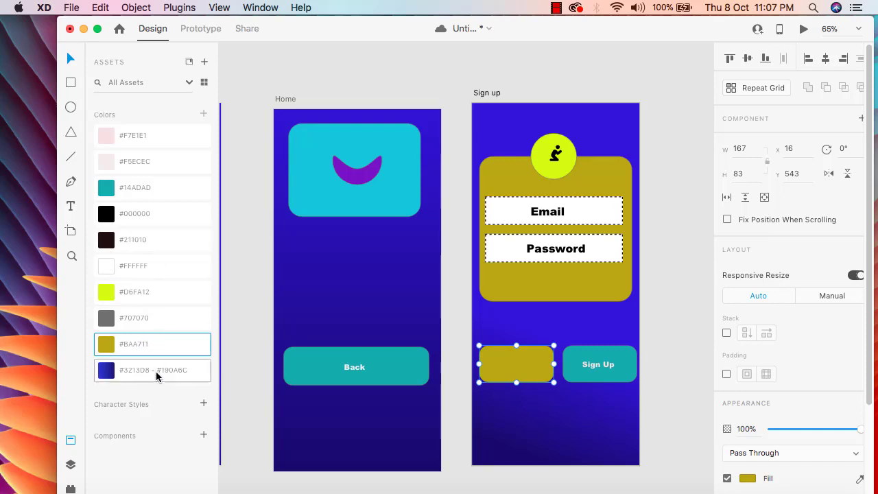
pyautogui.click(156, 370)
pyautogui.click(501, 67)
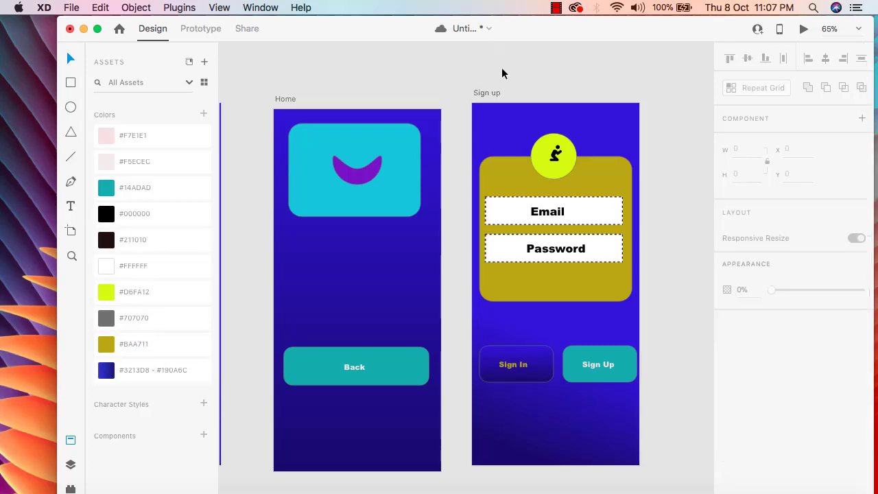
# - Fill the Sign Up button on the Sign up artboard with the #3213D8 - #190A6C gradient
pyautogui.click(624, 366)
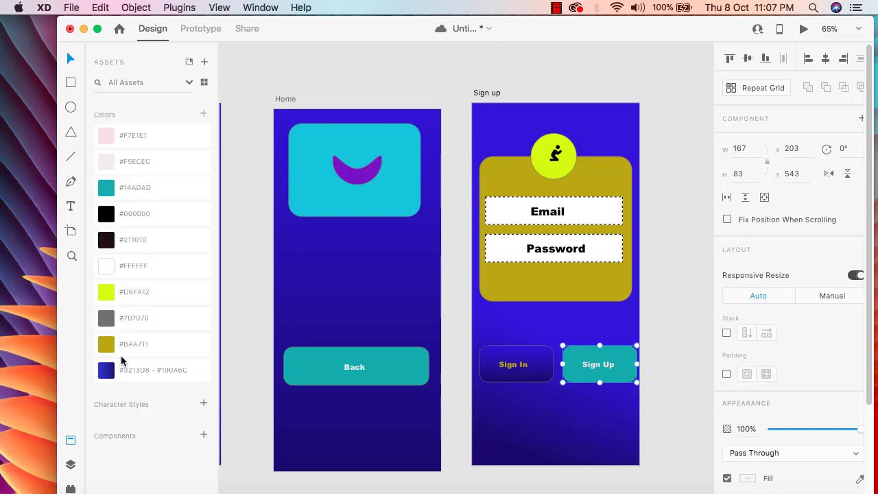
pyautogui.click(146, 370)
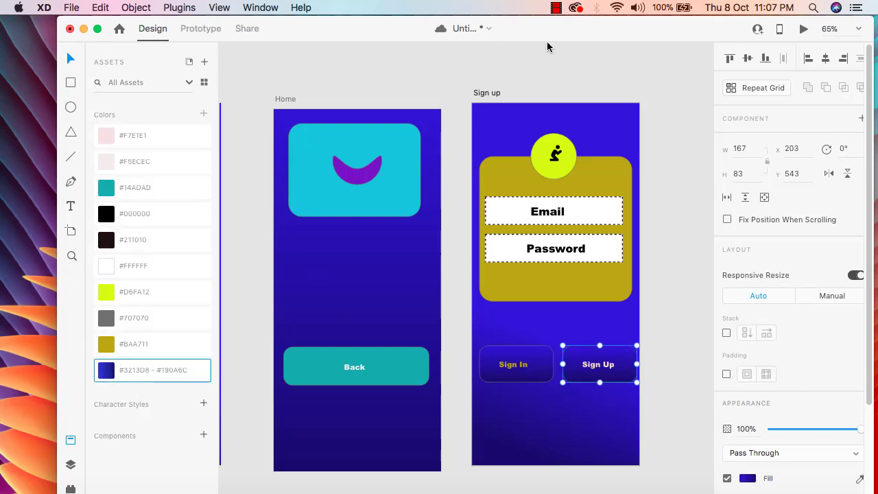
pyautogui.click(558, 72)
pyautogui.hscroll(-5, 411, 240)
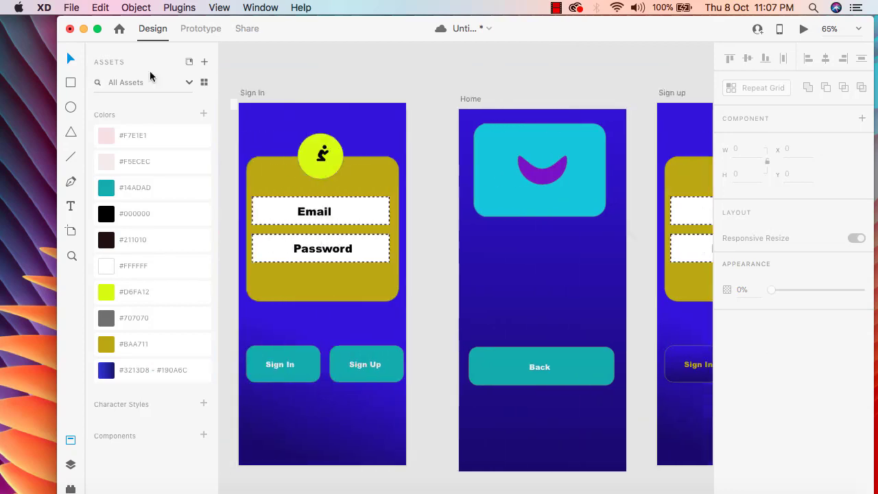
pyautogui.moveTo(242, 68); pyautogui.dragTo(613, 64)
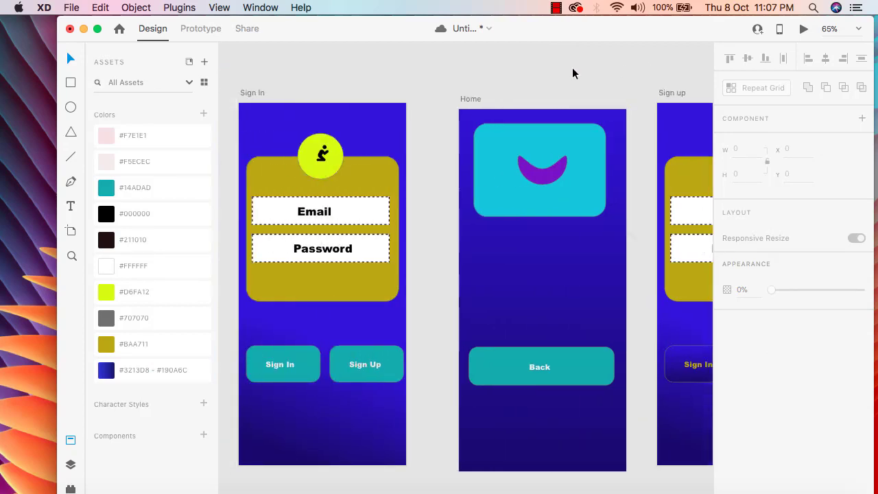